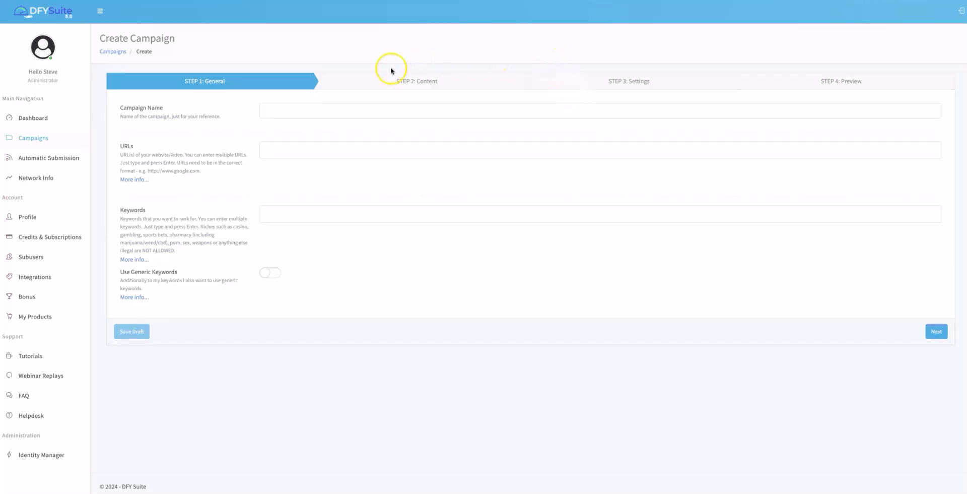
- Name the new campaign "DEmo campaign"
click(293, 112)
text(DE)
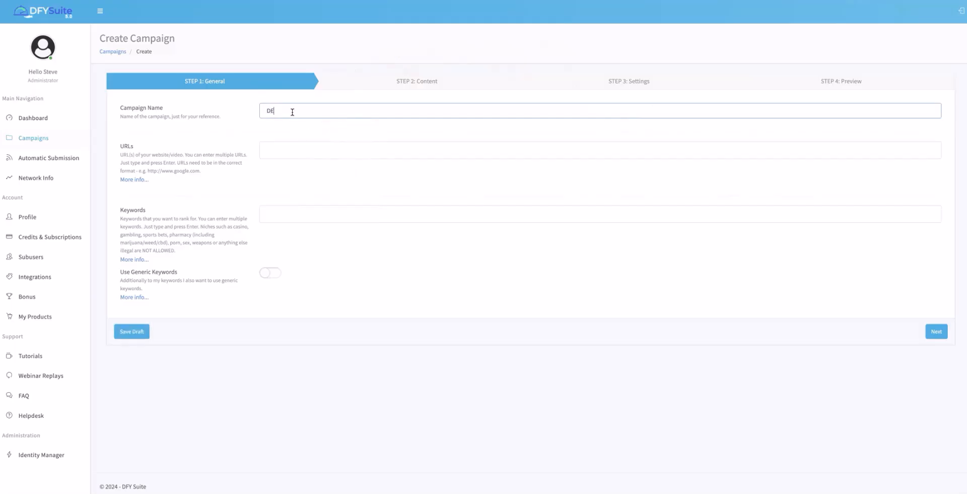
text(mo campaign)
click(314, 152)
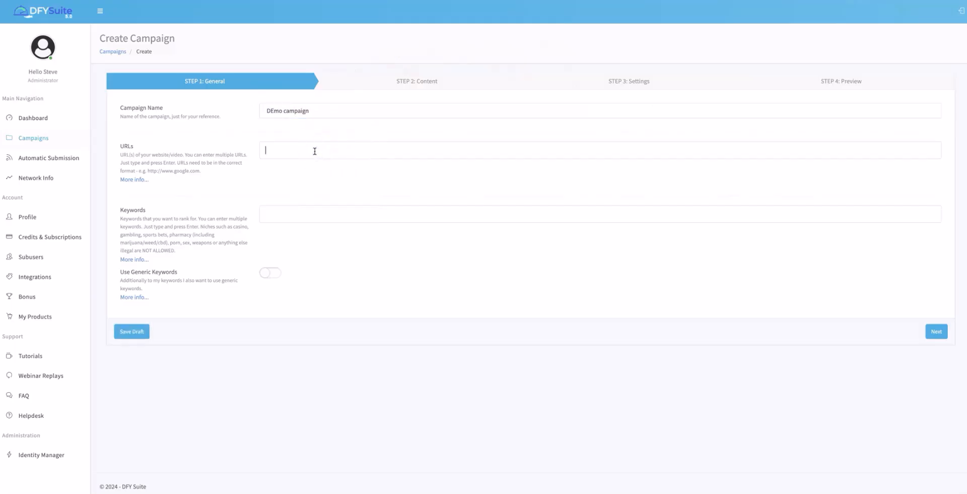
key(ctrl+plus)
key(ctrl+plus)
click(333, 186)
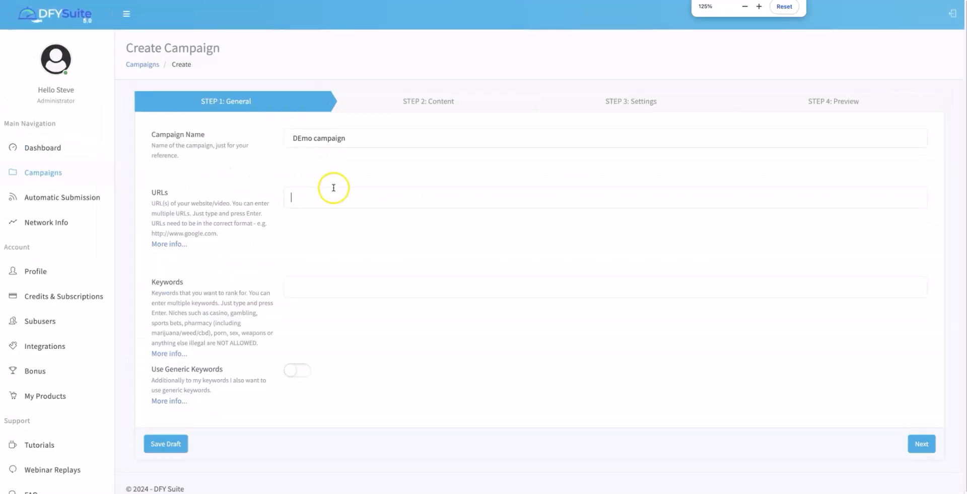
text(https://you)
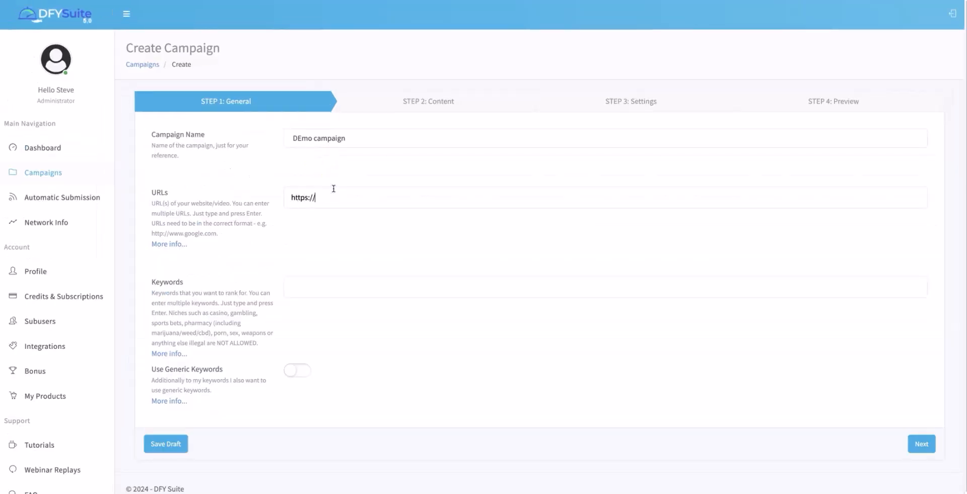
key(BackSpace)
key(BackSpace)
key(BackSpace)
text(yourwebsite.com)
click(354, 223)
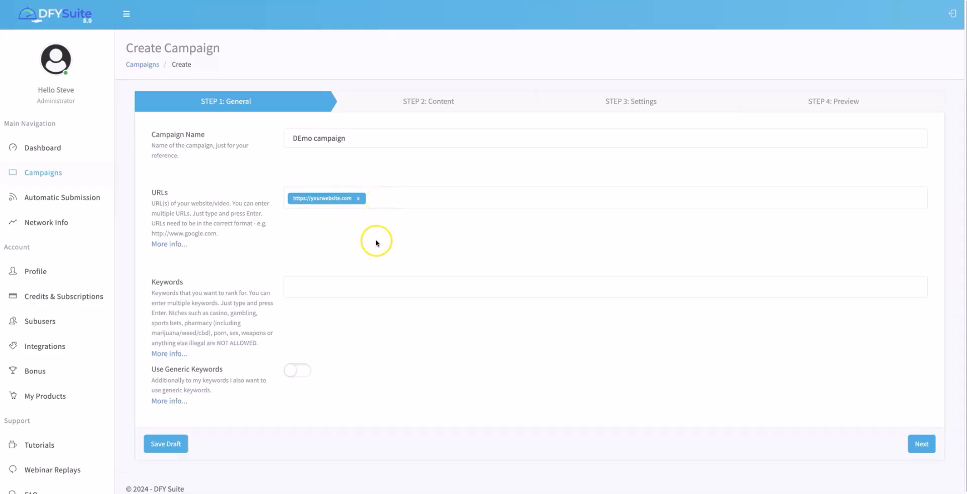
- Add "keyword 1", "keyword 2" and "keyword 3" as the campaign's ranking keywords
click(342, 287)
text(keyword 1)
key(Return)
text(keyword 2)
key(Return)
text(keyword 3)
key(Return)
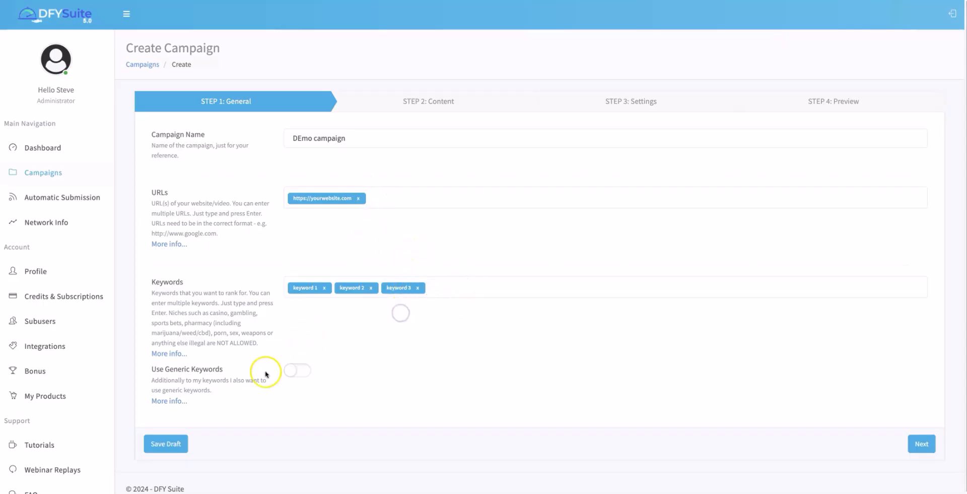
- Enable the additional use of generic keywords and proceed to the campaign's content settings
click(298, 372)
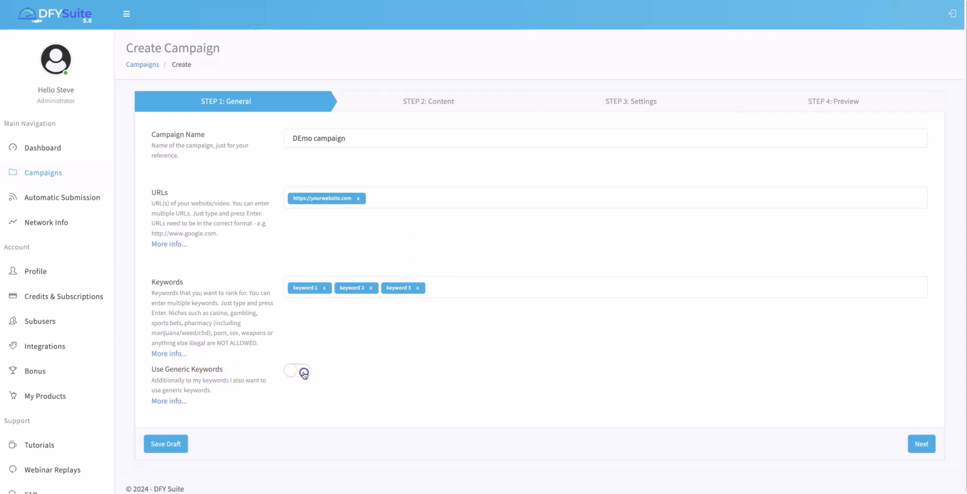
click(336, 329)
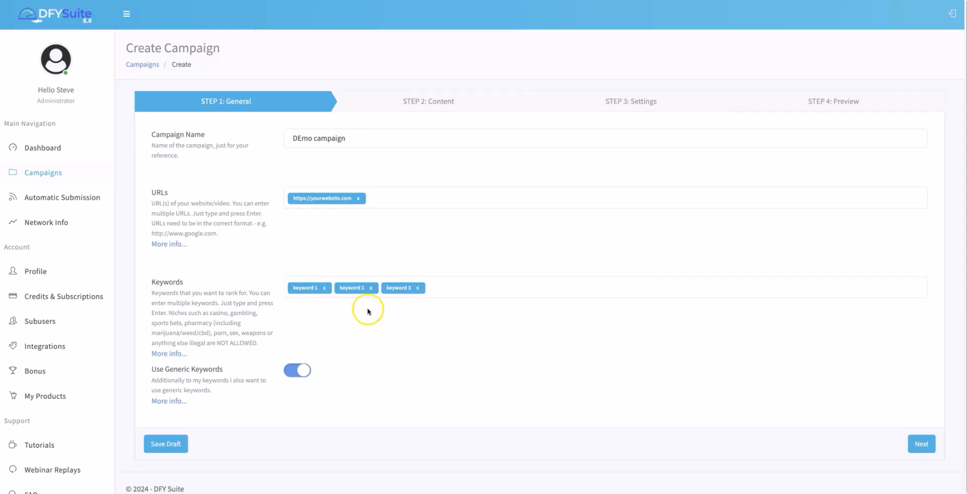
scroll(367, 311, down, 1)
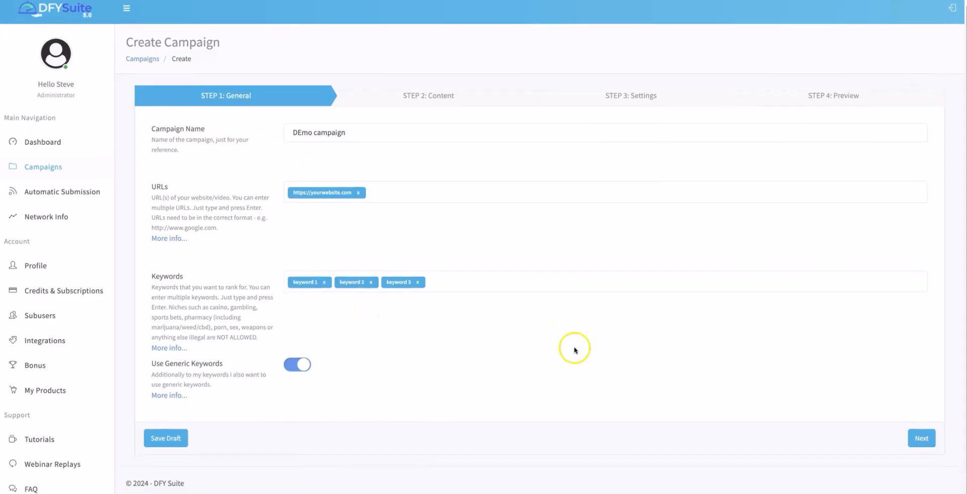
click(921, 438)
- Review the content generation methods and the languages offered for the campaign's content
scroll(351, 202, down, 1)
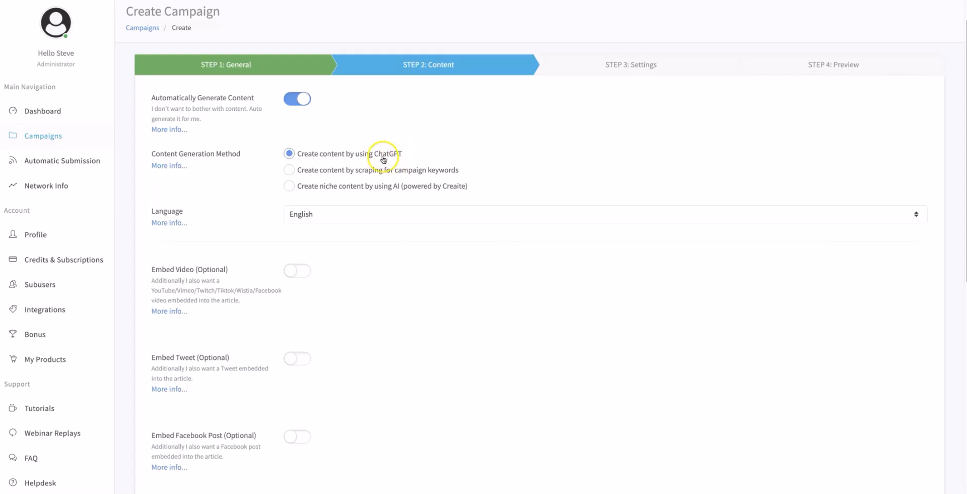
scroll(395, 146, down, 2)
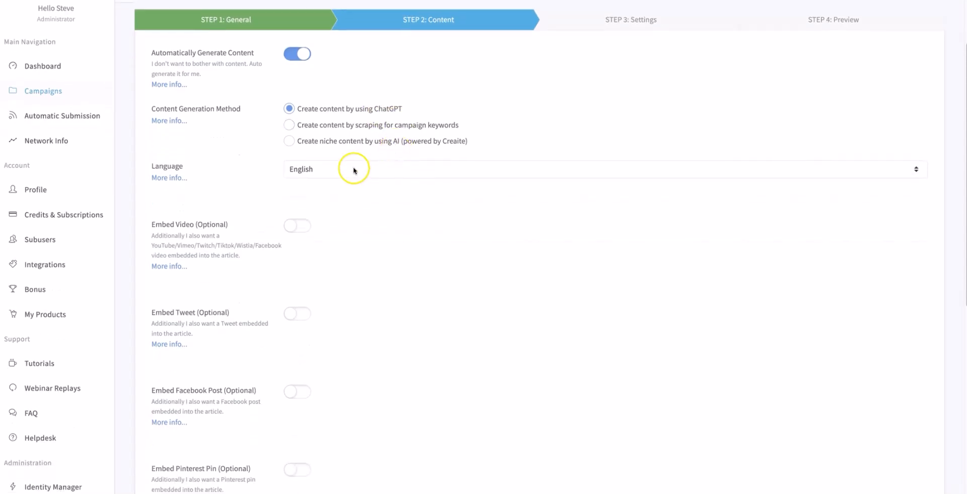
click(352, 168)
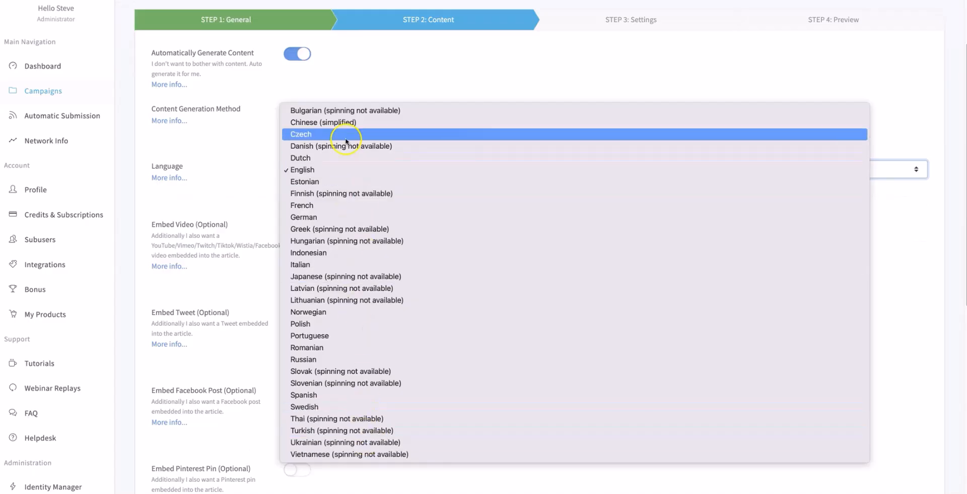
click(241, 170)
scroll(249, 173, down, 1)
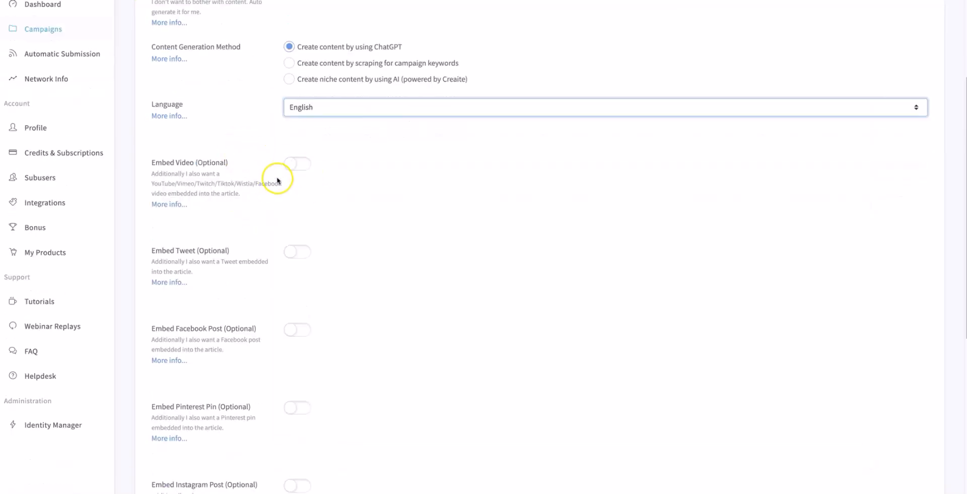
click(297, 165)
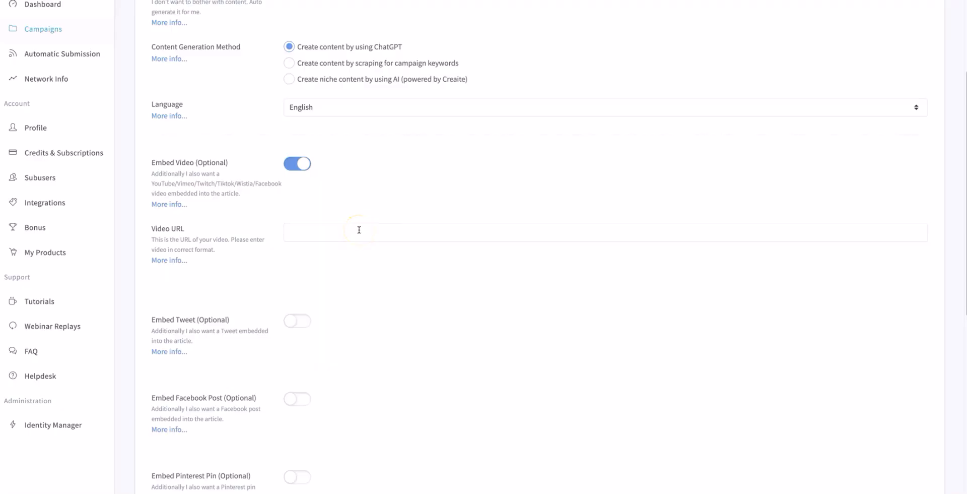
click(324, 232)
text(https://youtube.com)
click(325, 257)
- Enable embedding a tweet in the article, leaving its URL blank
scroll(355, 244, down, 2)
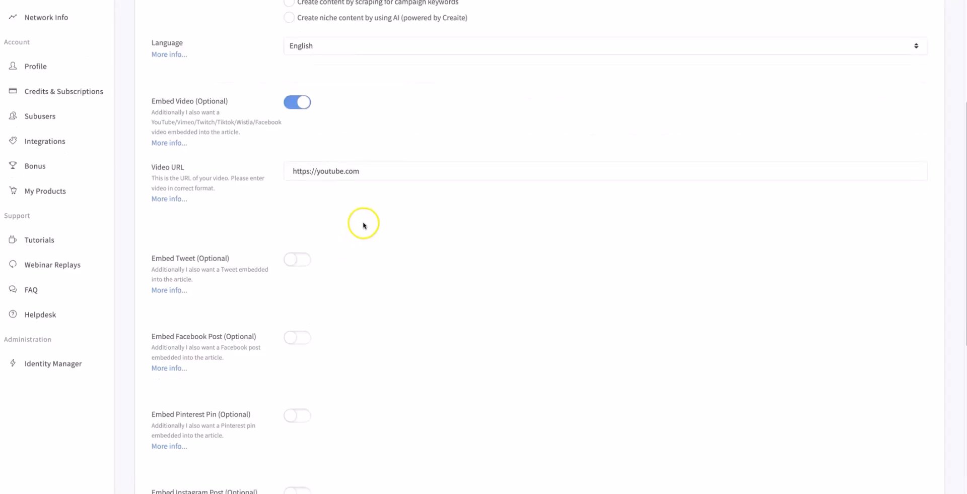
scroll(354, 220, down, 2)
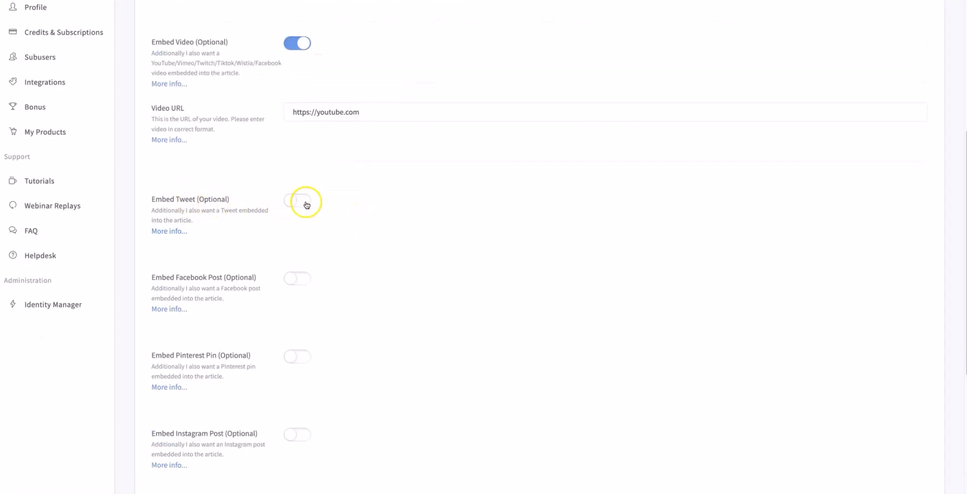
click(306, 204)
scroll(416, 220, down, 1)
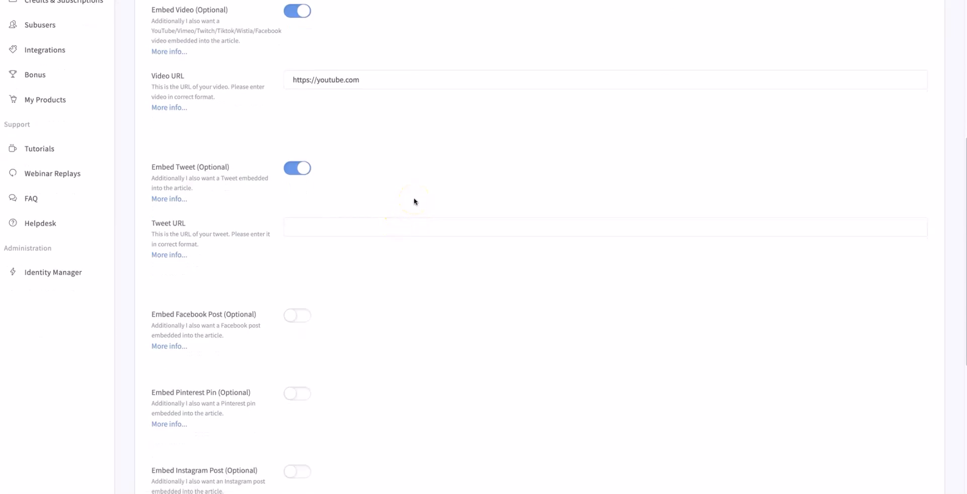
click(416, 196)
scroll(370, 206, down, 1)
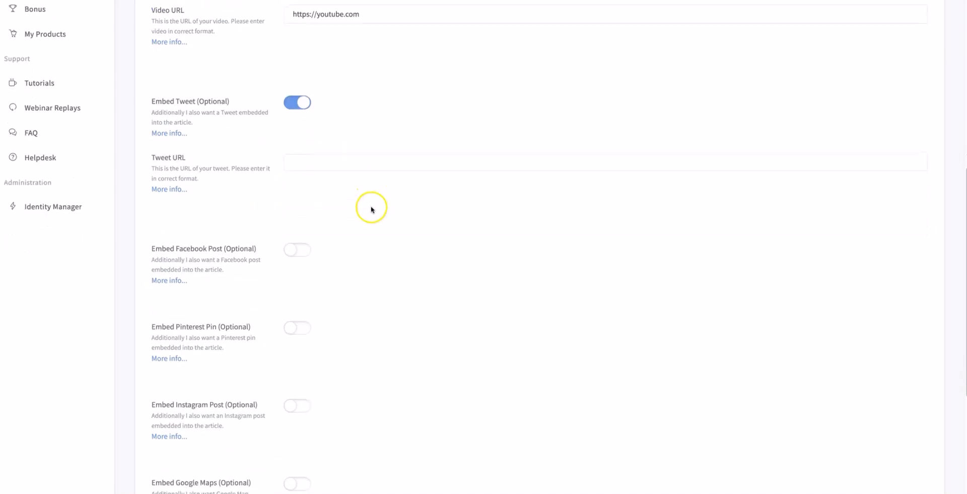
- Enable embedding a Facebook post and a Pinterest pin in the article, without entering their URLs
scroll(259, 251, down, 1)
click(298, 184)
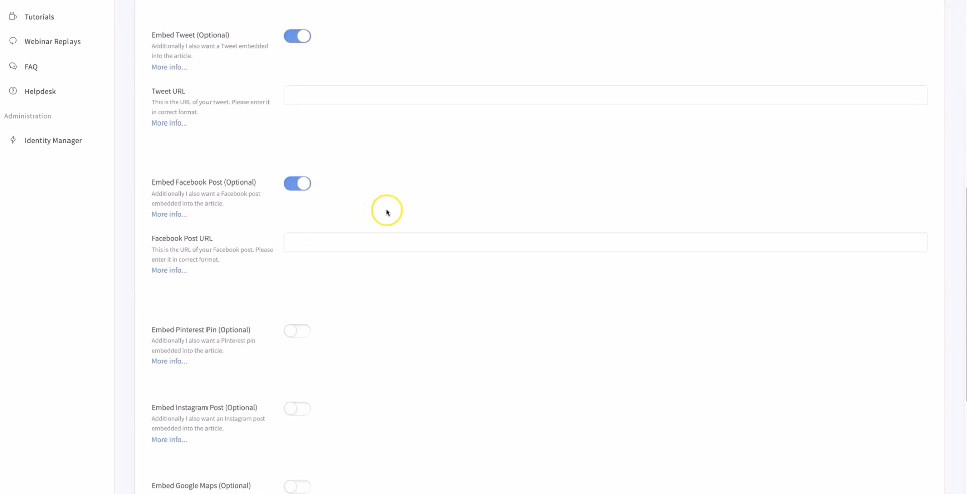
scroll(391, 244, down, 1)
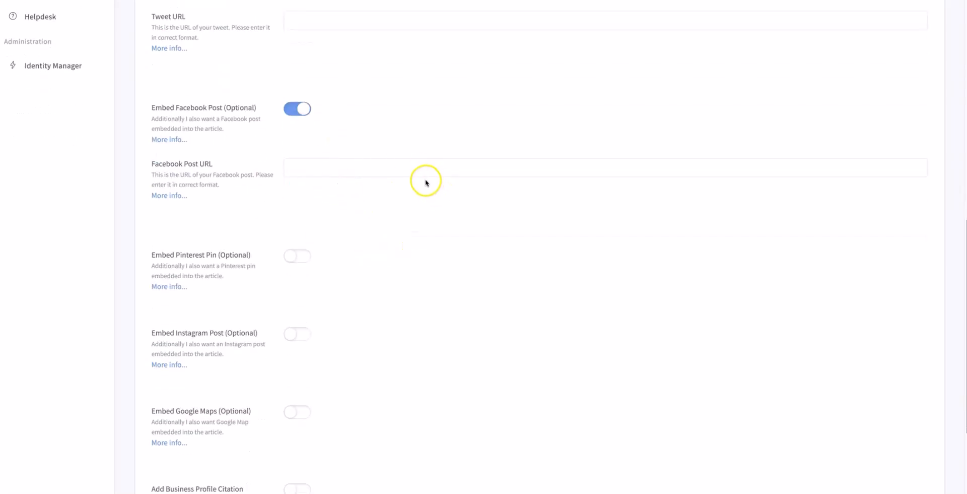
scroll(403, 180, down, 1)
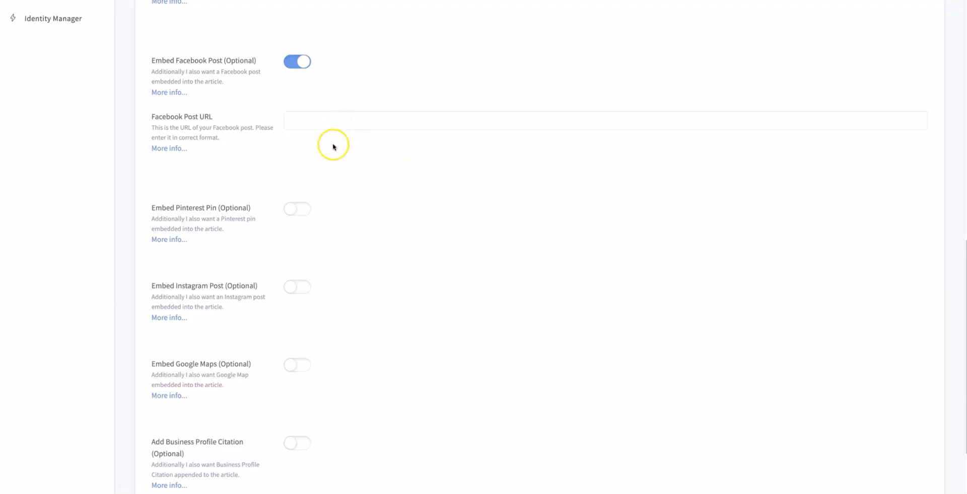
scroll(330, 152, down, 1)
click(306, 183)
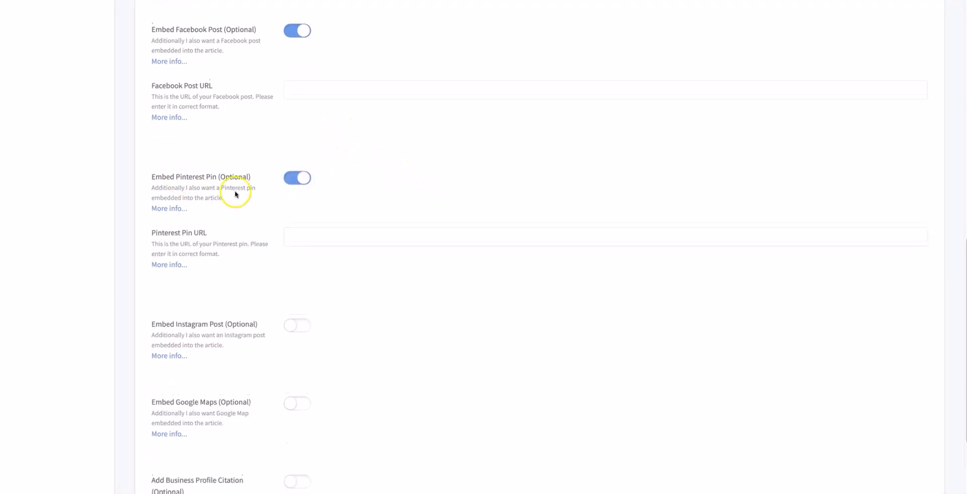
- Enable embedding an Instagram post and Google Maps in the article, without entering their URLs
scroll(237, 151, down, 2)
scroll(277, 169, down, 1)
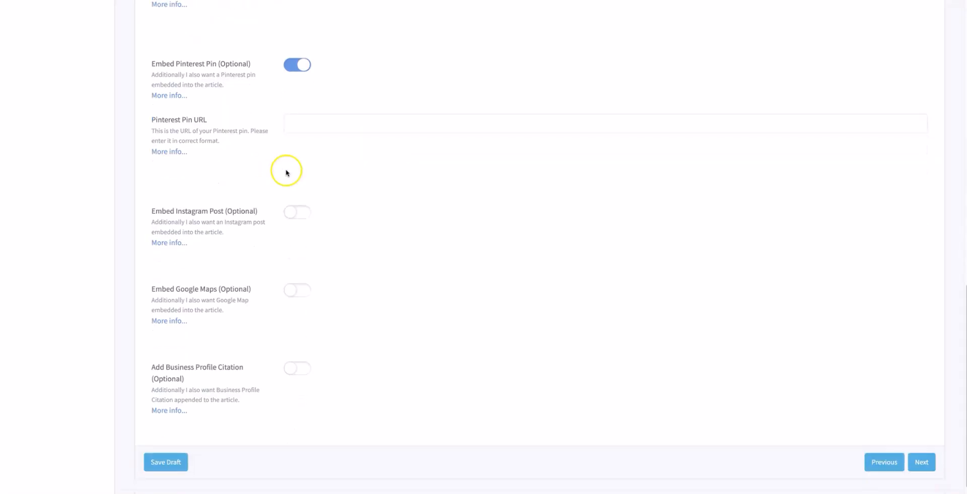
click(304, 214)
scroll(399, 212, down, 2)
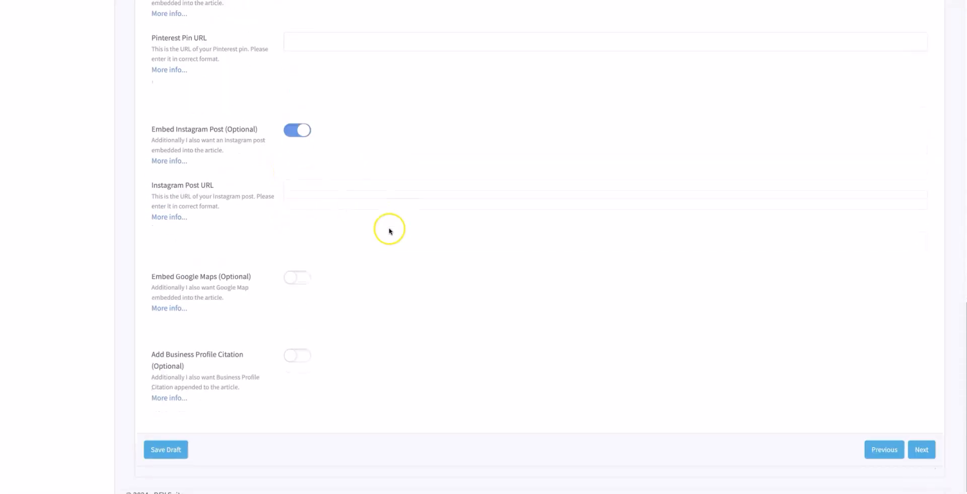
scroll(202, 285, down, 1)
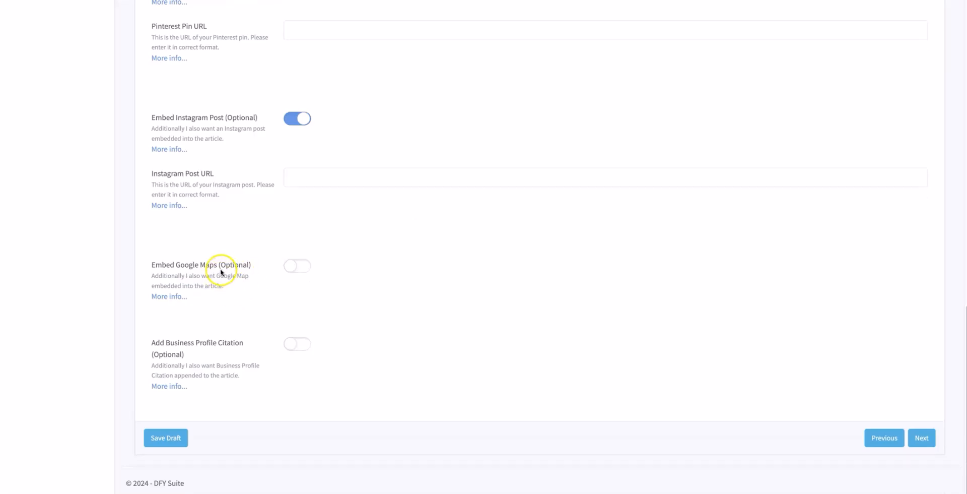
click(298, 267)
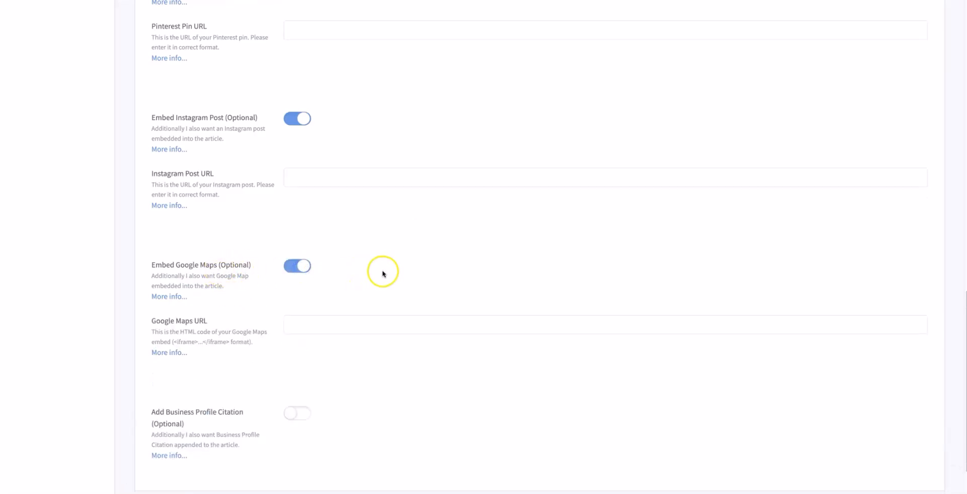
- Enable the Business Profile Citation and its submission to business directories, leaving the business details blank
scroll(383, 271, down, 1)
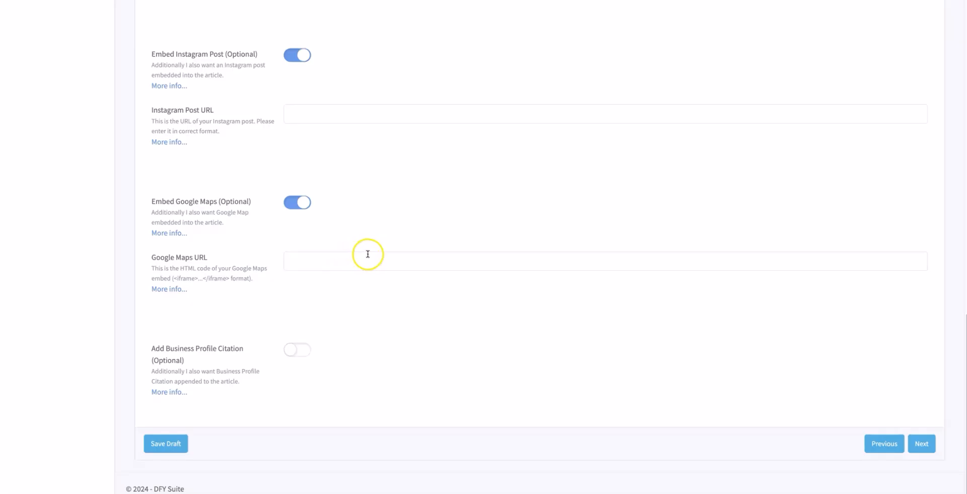
scroll(367, 255, down, 1)
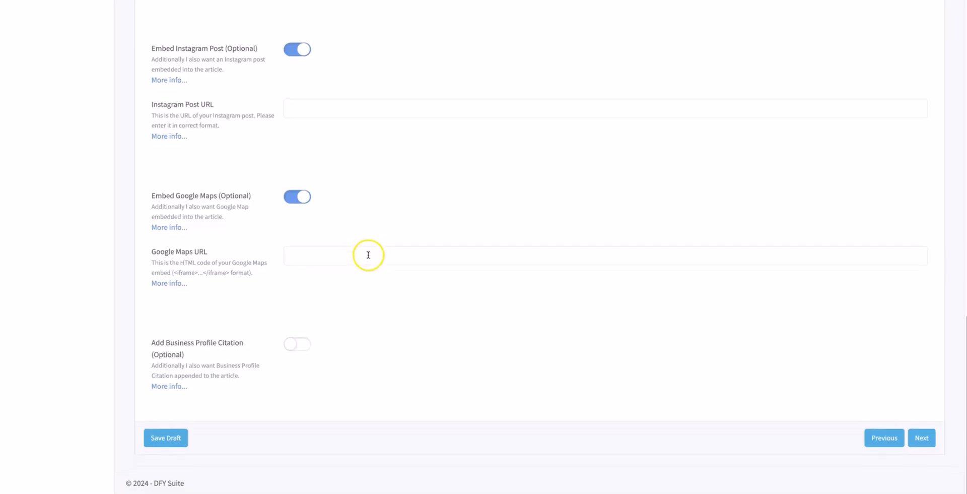
click(309, 345)
scroll(353, 348, down, 1)
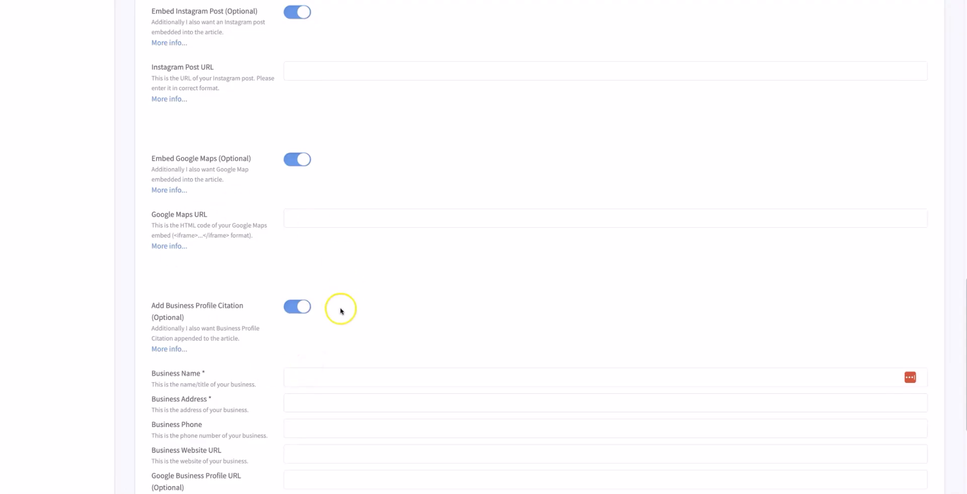
scroll(353, 281, down, 2)
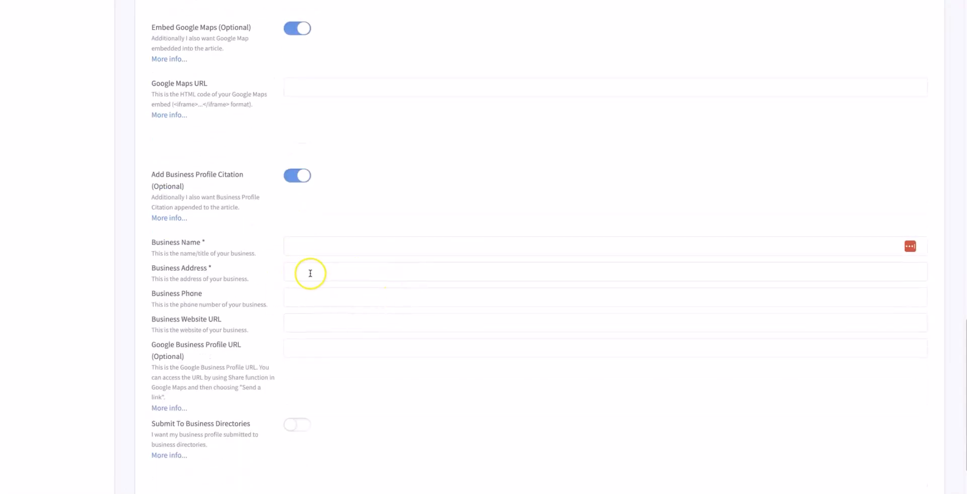
scroll(308, 274, down, 1)
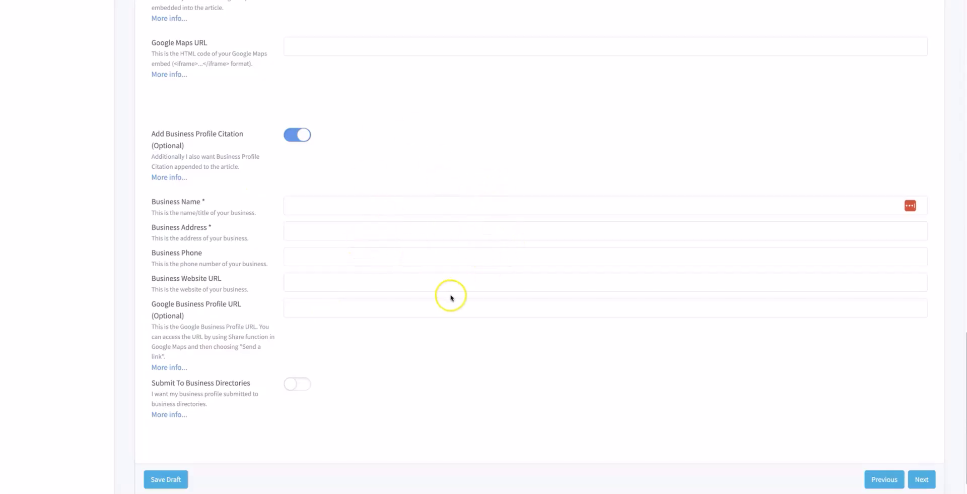
click(305, 387)
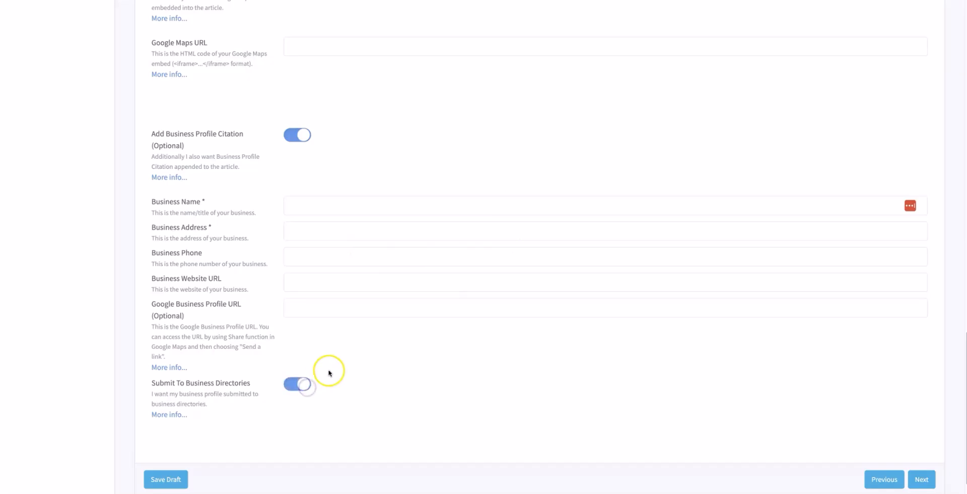
scroll(330, 373, down, 1)
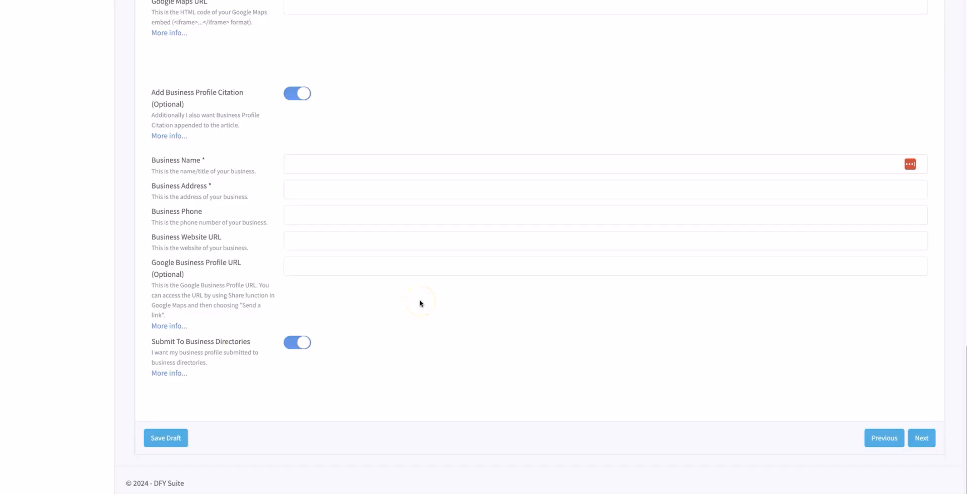
scroll(440, 302, up, 8)
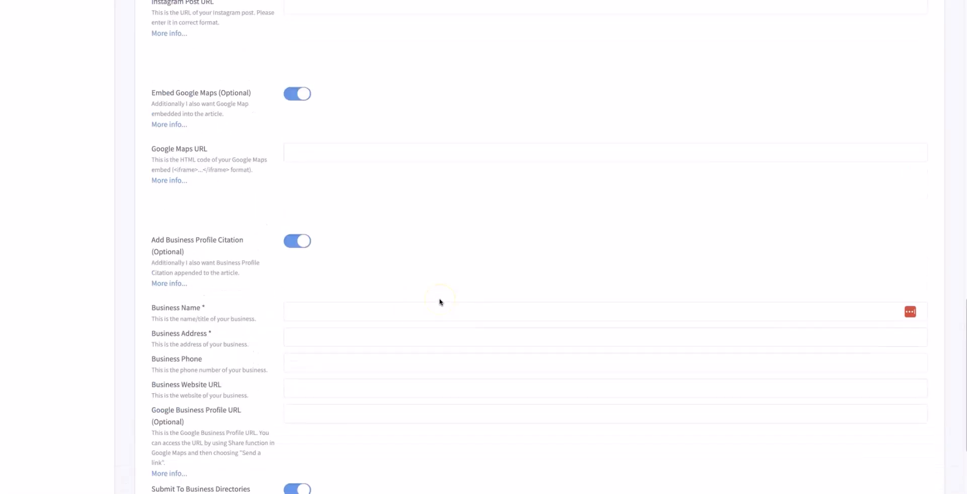
scroll(439, 302, up, 13)
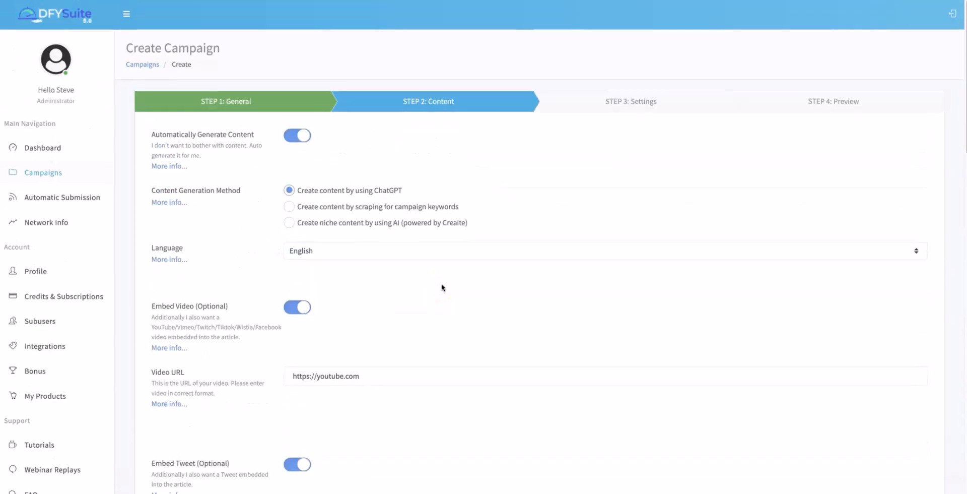
- Review the content and embed options, and continue to the campaign's link settings
scroll(439, 288, down, 3)
scroll(254, 202, down, 5)
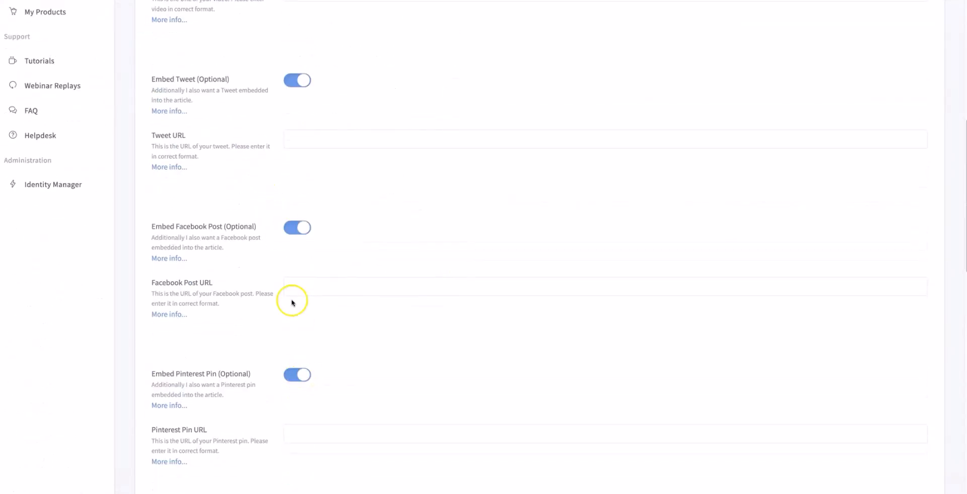
scroll(339, 246, up, 7)
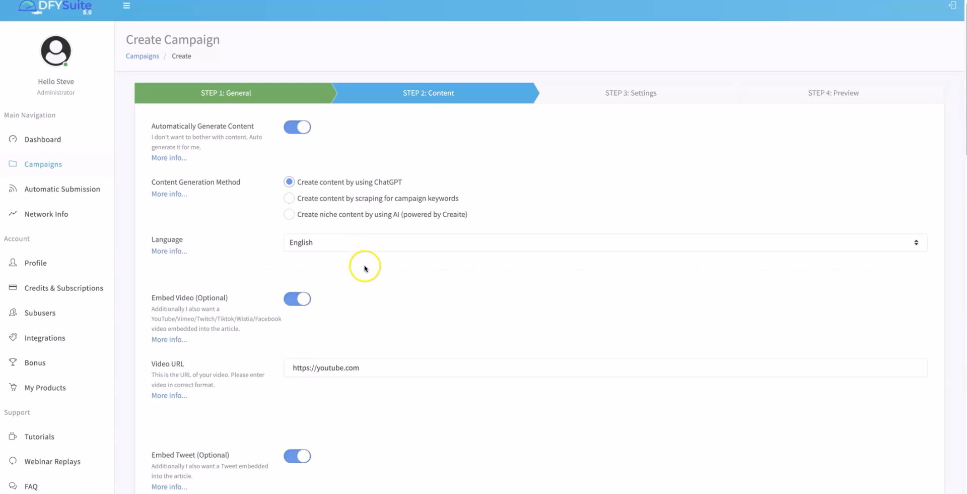
scroll(365, 268, down, 5)
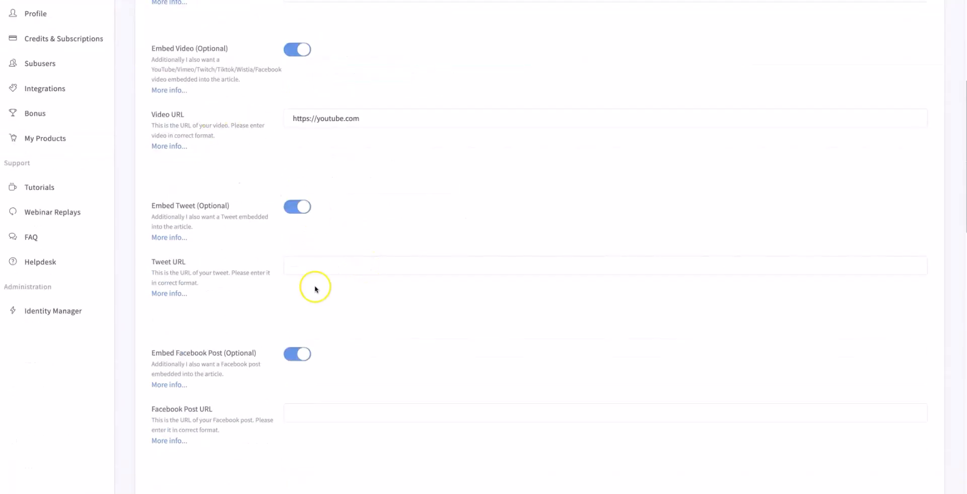
scroll(315, 289, down, 10)
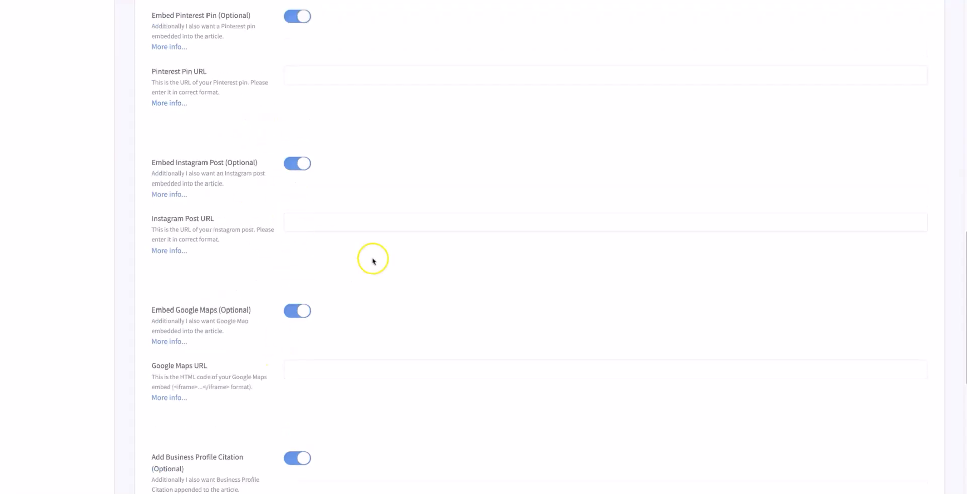
scroll(373, 260, down, 5)
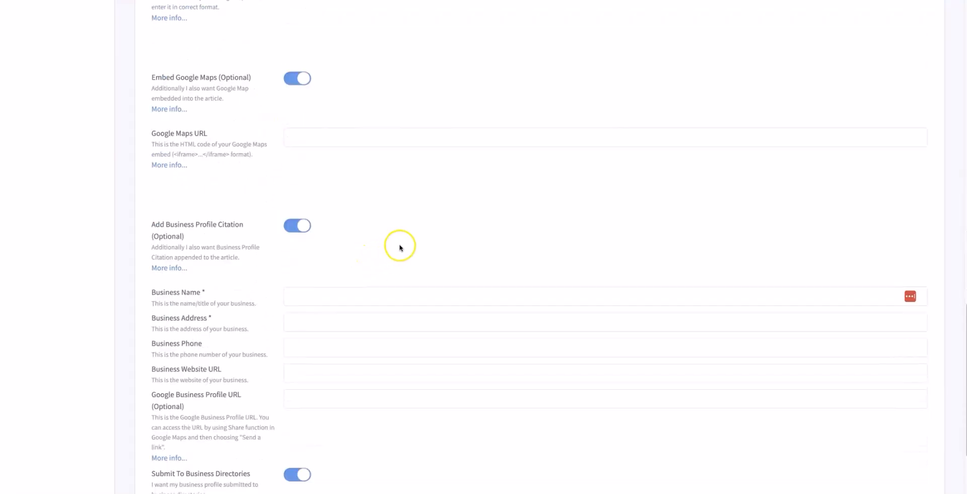
scroll(399, 247, down, 3)
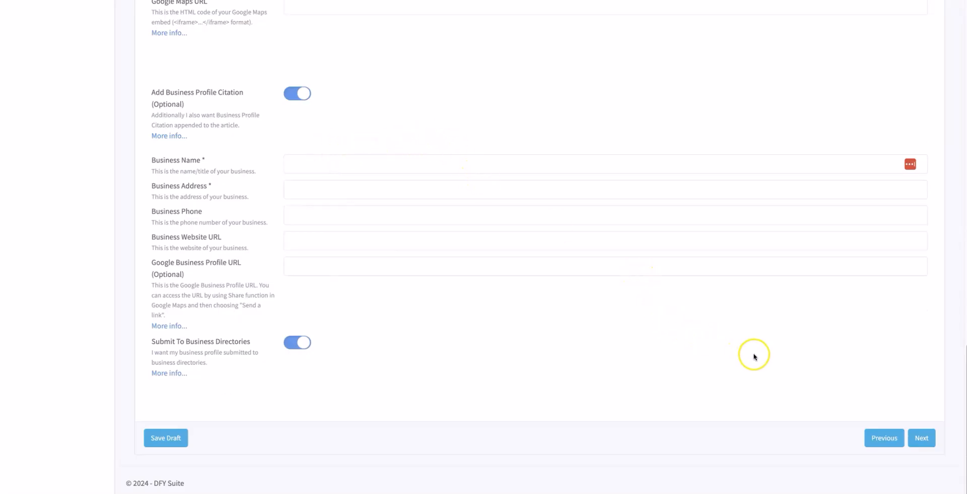
click(924, 440)
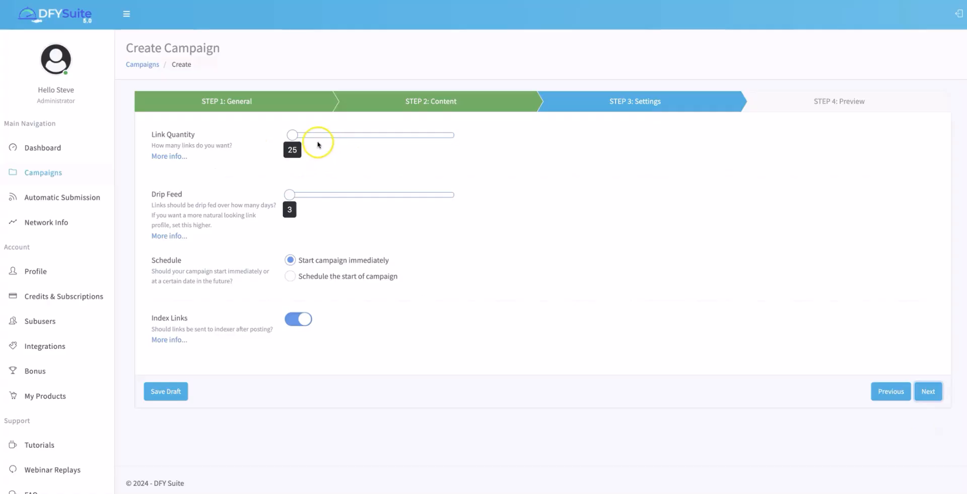
- Set the link quantity to 500 and the drip feed to 25 days
drag(295, 137, 378, 138)
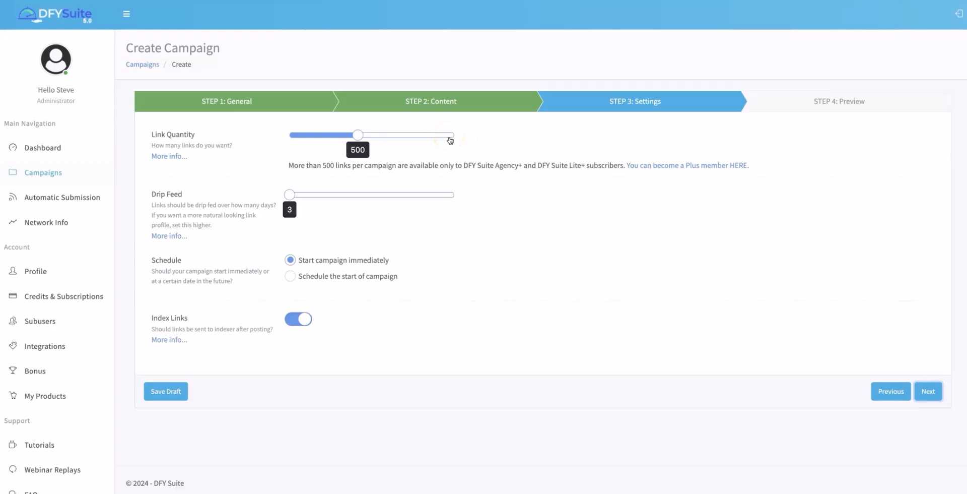
drag(292, 195, 331, 195)
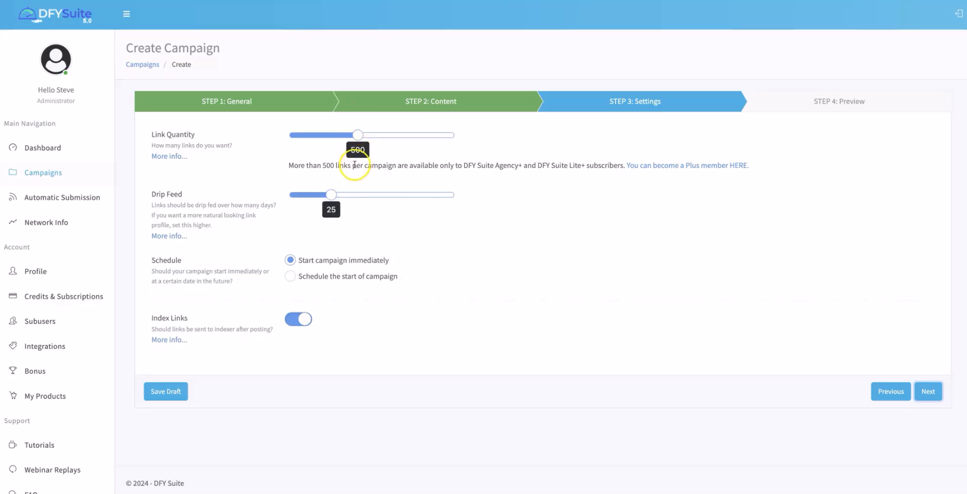
- Reduce the drip feed to 18 days and the link quantity to 100
mouse_move(333, 197)
mouse_down()
mouse_move(398, 196)
mouse_move(317, 194)
mouse_up()
click(327, 182)
drag(357, 138, 303, 141)
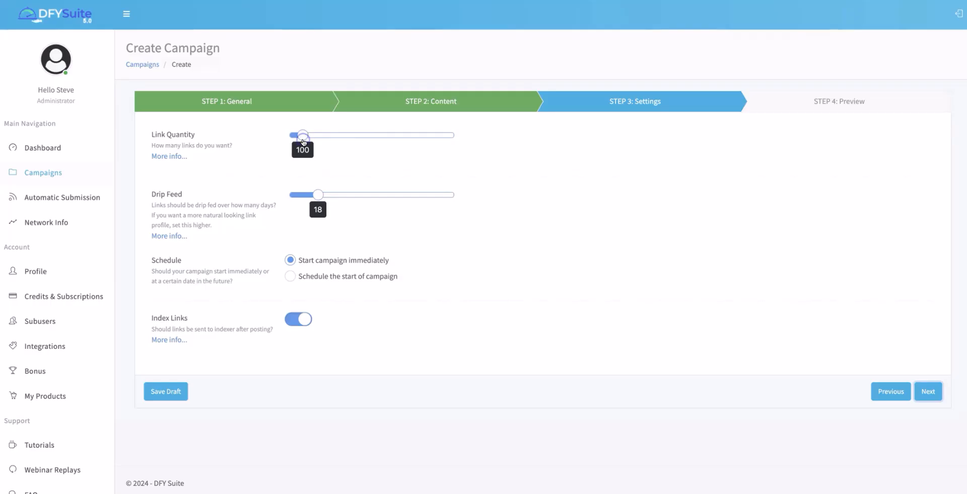
click(304, 143)
- Try a 39-day drip feed, 40 links over 43 days, and 235 links over 37 days
mouse_move(318, 195)
mouse_down()
mouse_move(304, 195)
mouse_move(322, 196)
mouse_up()
click(324, 174)
drag(323, 196, 359, 196)
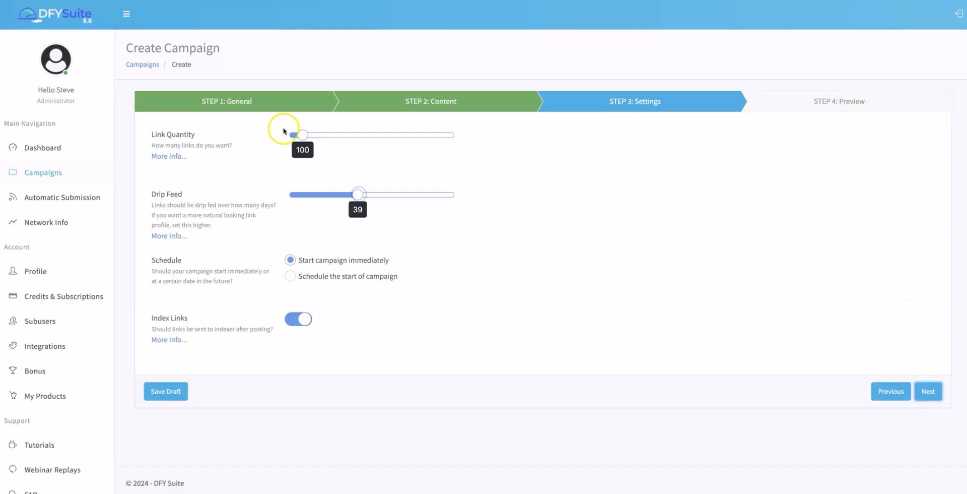
drag(299, 139, 294, 136)
mouse_move(357, 195)
mouse_down()
mouse_move(304, 196)
mouse_move(366, 190)
mouse_up()
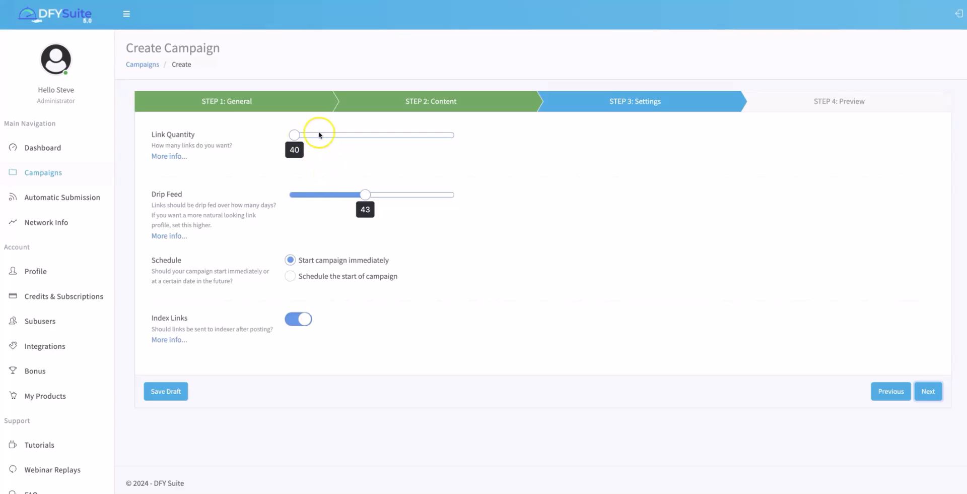
drag(296, 135, 322, 136)
mouse_move(364, 198)
mouse_down()
mouse_move(341, 196)
mouse_move(354, 196)
mouse_up()
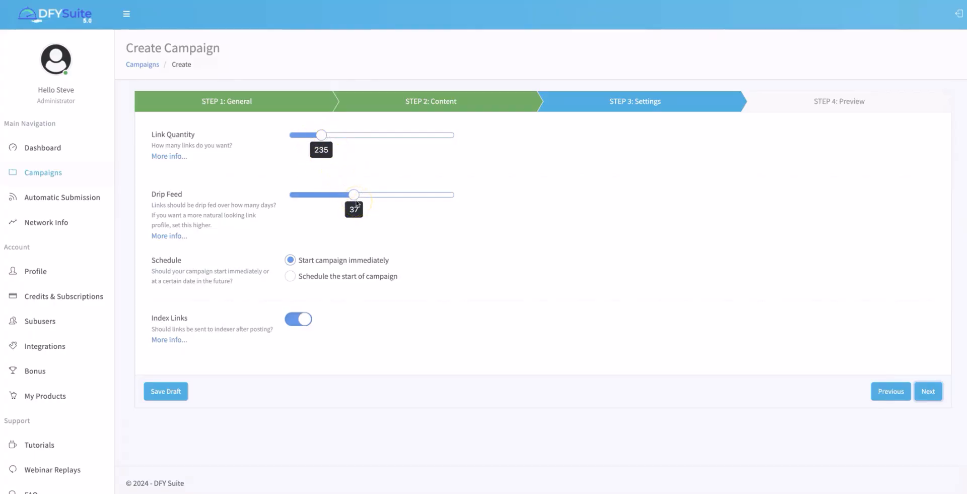
- Set the drip feed to 19 days and the link quantity to 100, and continue to the campaign preview
drag(352, 196, 321, 198)
drag(321, 135, 303, 138)
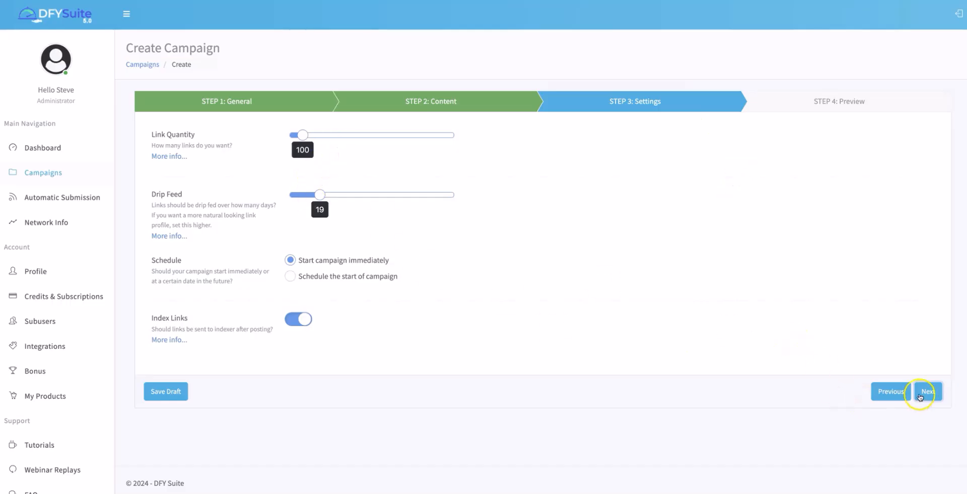
click(927, 392)
- Review the campaign preview, from its name, URLs and keywords through the embeds, link quantity, drip feed and credit cost
scroll(367, 248, down, 8)
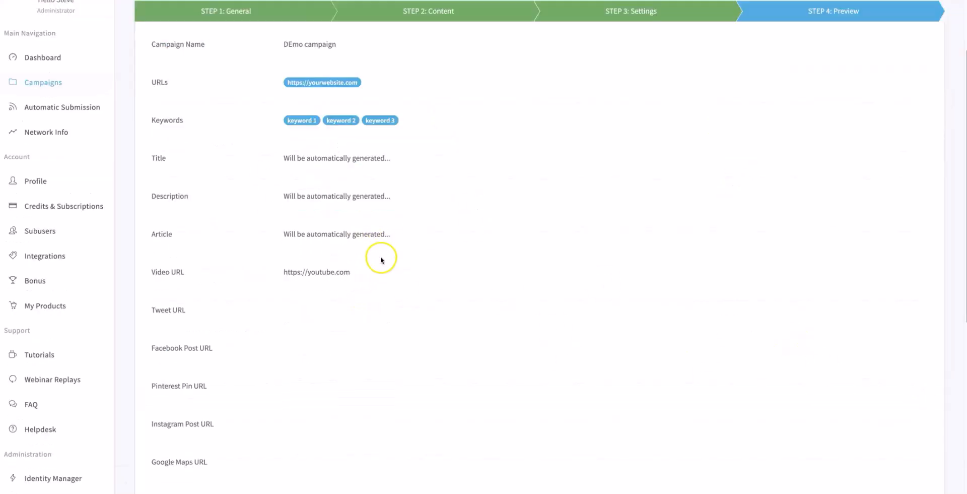
scroll(372, 233, up, 8)
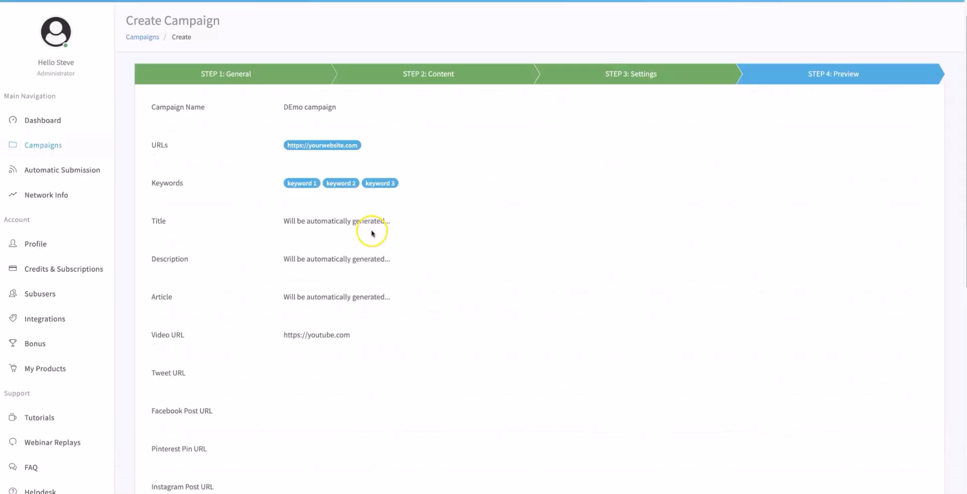
scroll(373, 233, down, 8)
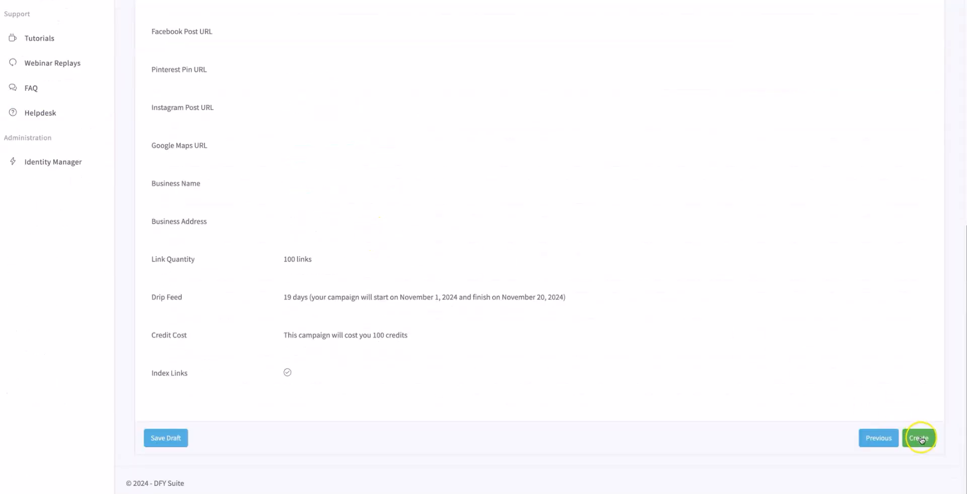
scroll(766, 345, up, 5)
scroll(755, 340, up, 3)
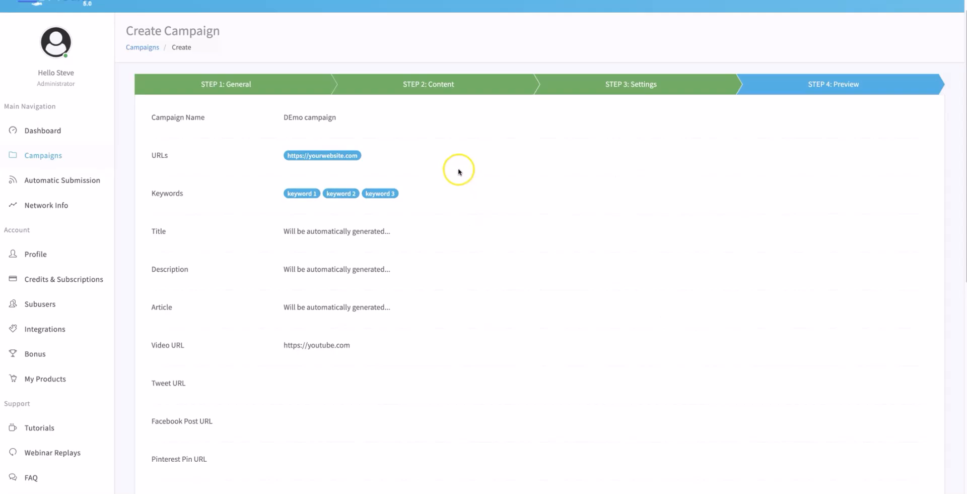
scroll(583, 179, up, 1)
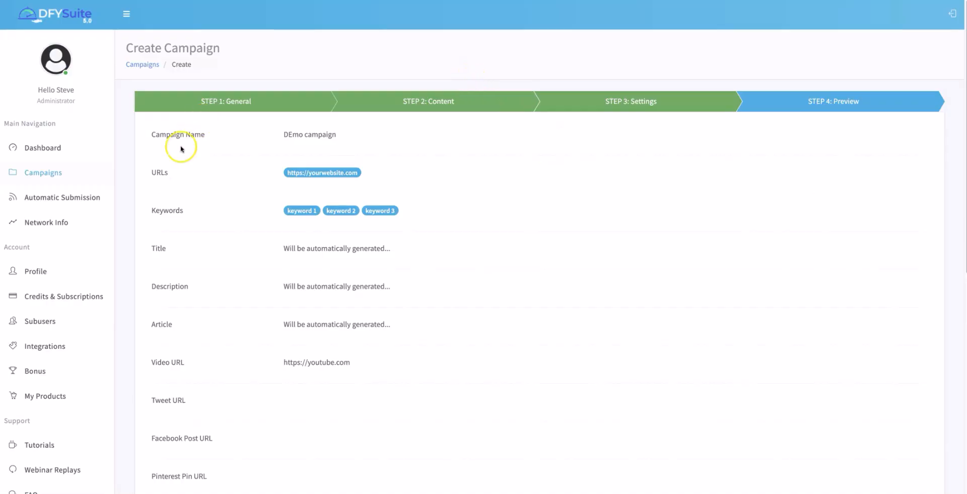
- Start a new automatic submission campaign and name it Rss Feed Submission
click(77, 200)
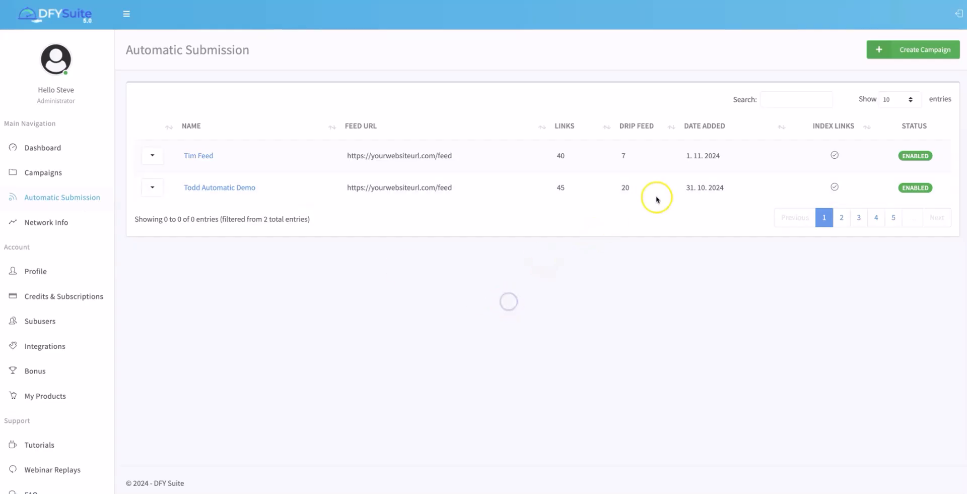
click(915, 52)
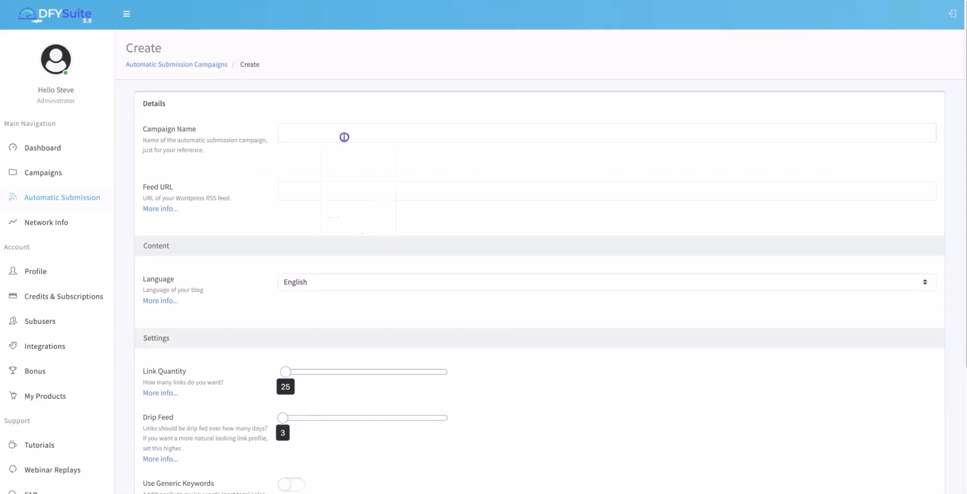
click(344, 137)
text(Rss)
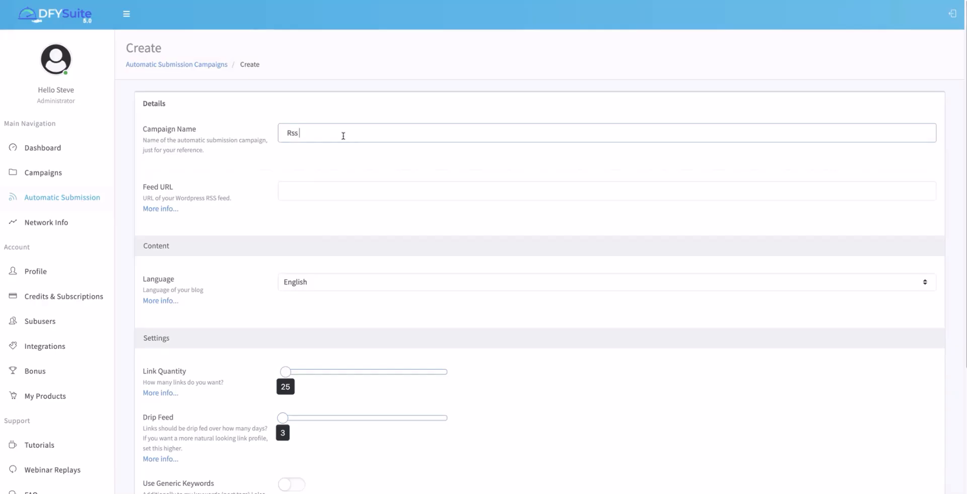
text( Feed Submission)
key(Tab)
text(htt)
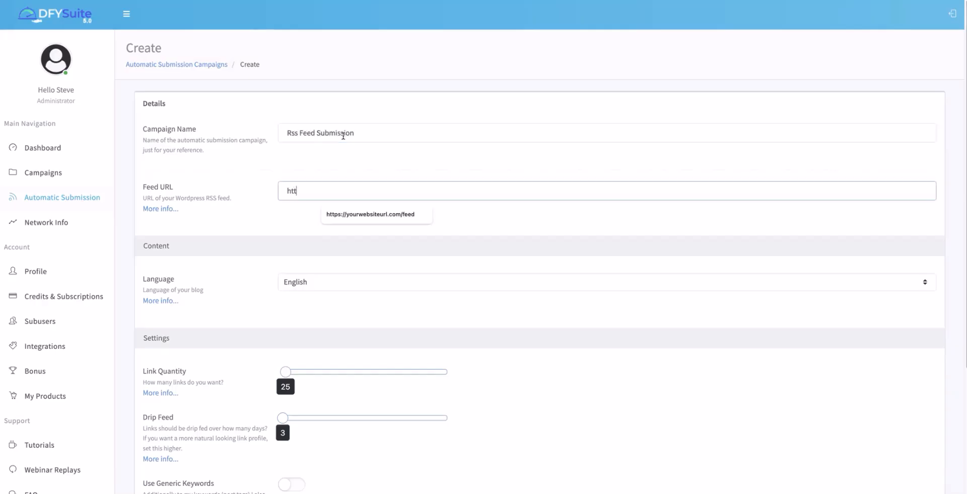
text(p)
click(383, 213)
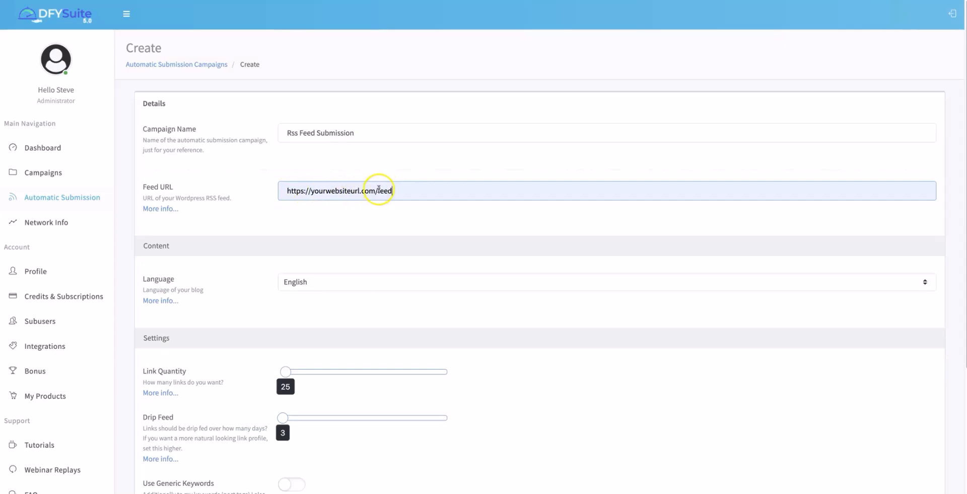
- Check the blog language choices, keeping English selected
scroll(398, 167, down, 1)
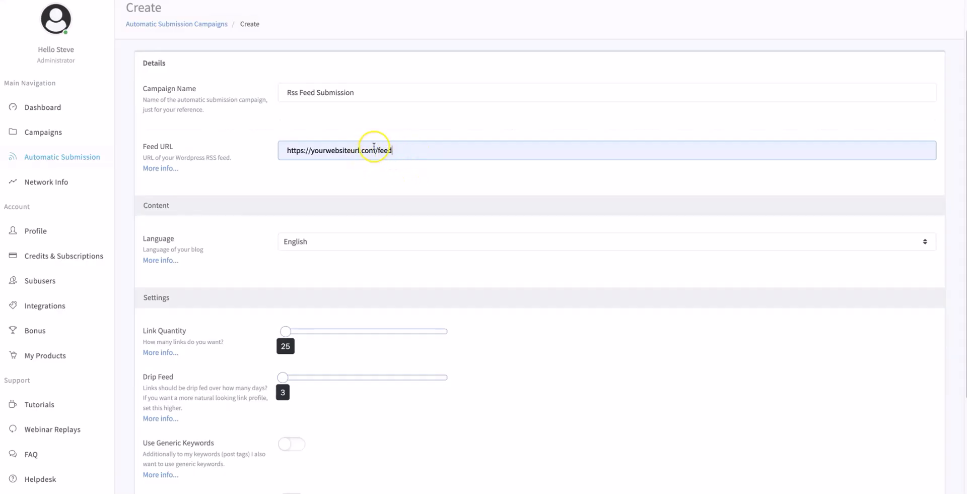
scroll(398, 152, down, 1)
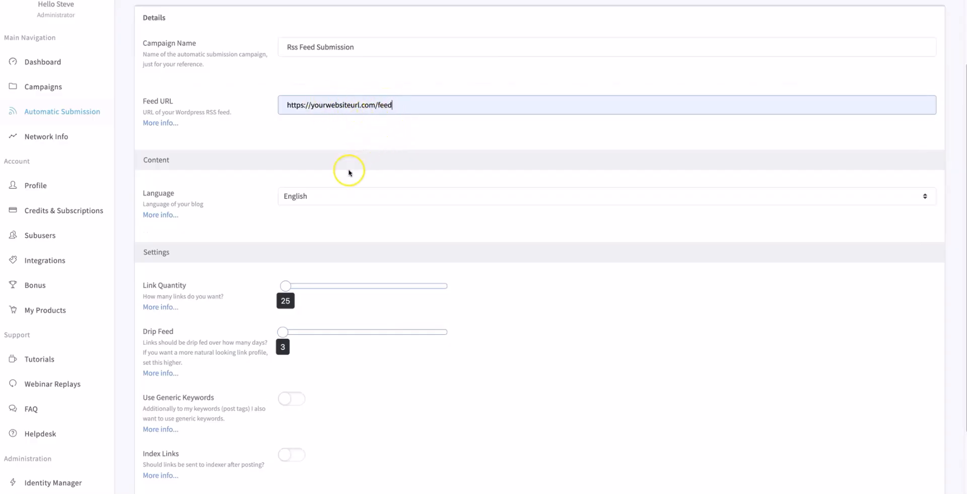
click(343, 196)
click(277, 197)
- Examine the submission campaign's feed URL, link quantity, drip feed, generic keyword and link indexing settings
scroll(249, 191, down, 3)
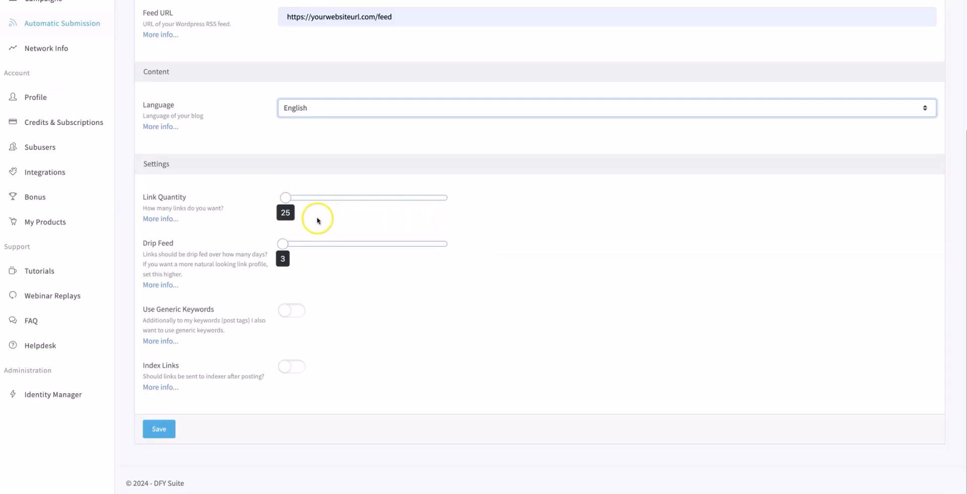
scroll(312, 220, up, 1)
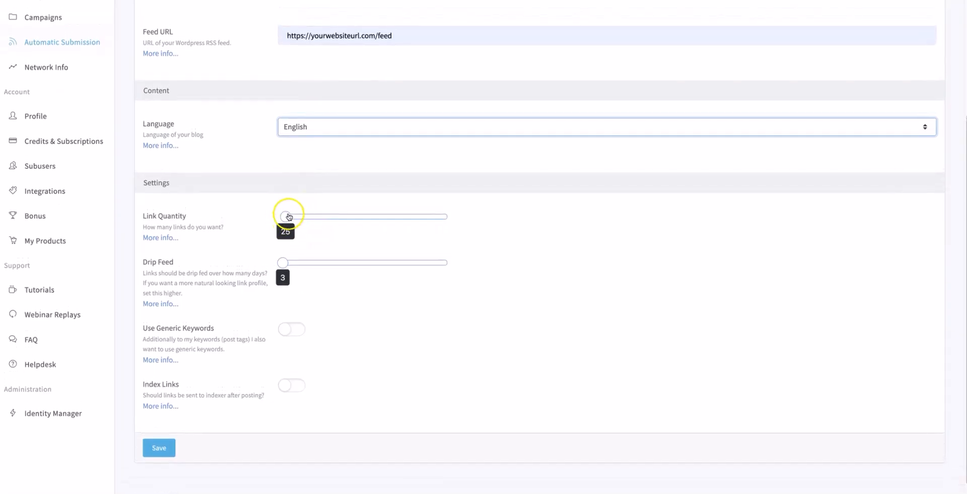
scroll(285, 246, up, 2)
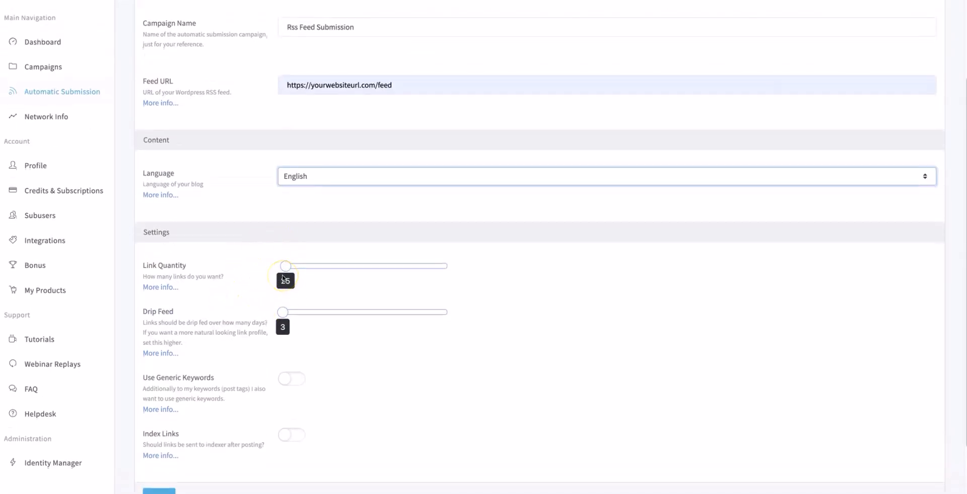
scroll(272, 192, up, 1)
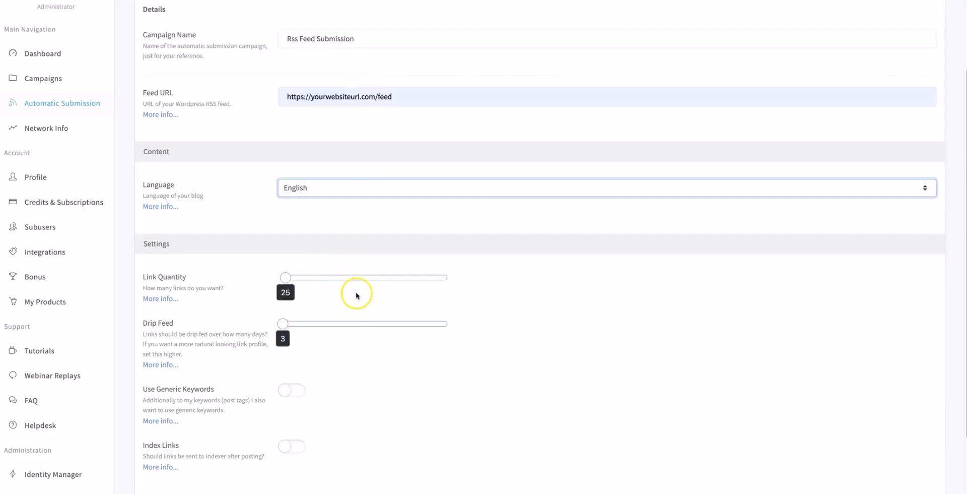
scroll(355, 262, up, 1)
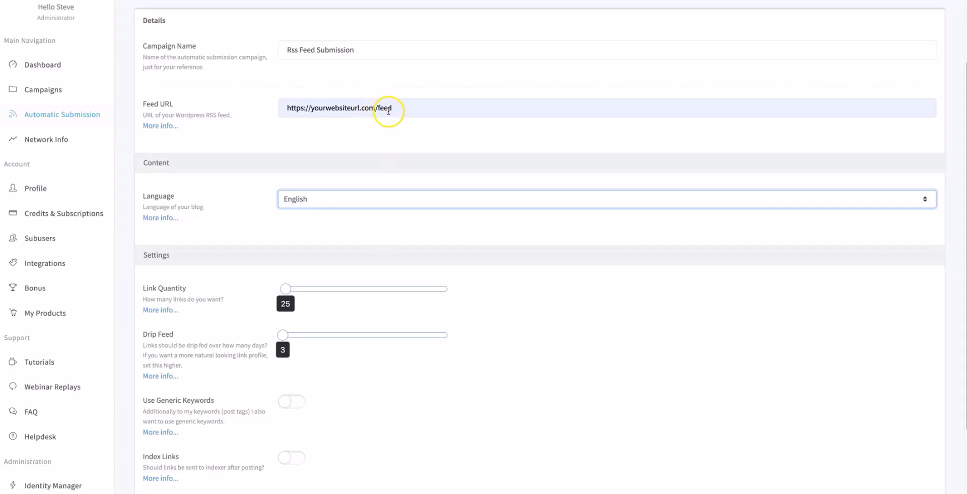
scroll(390, 109, down, 3)
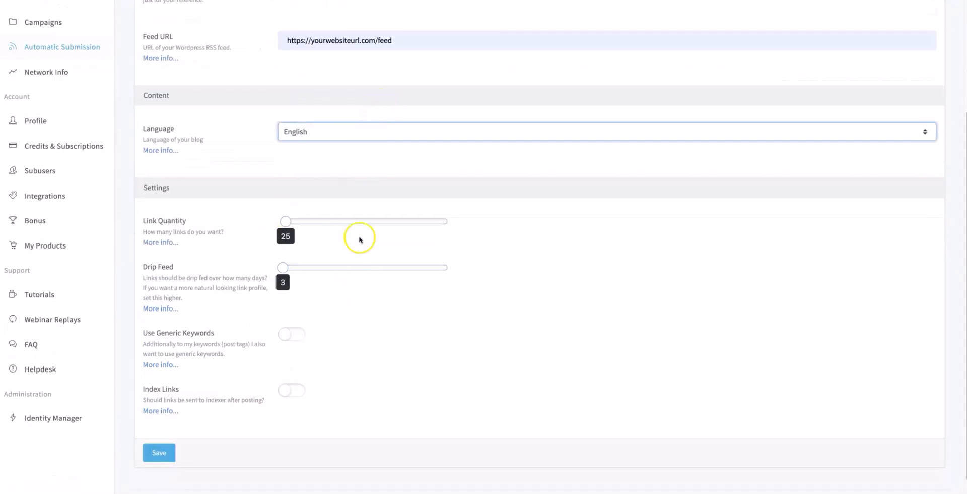
scroll(383, 287, down, 1)
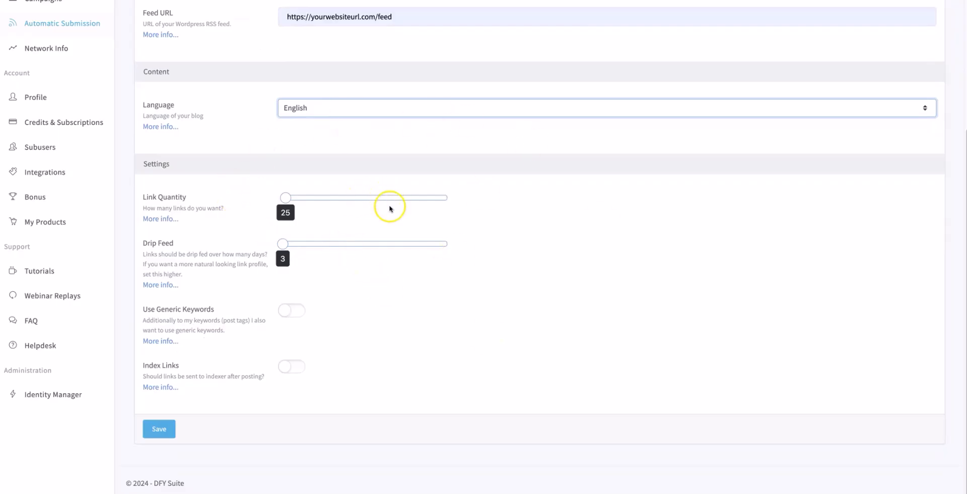
scroll(393, 220, up, 1)
scroll(393, 220, up, 1)
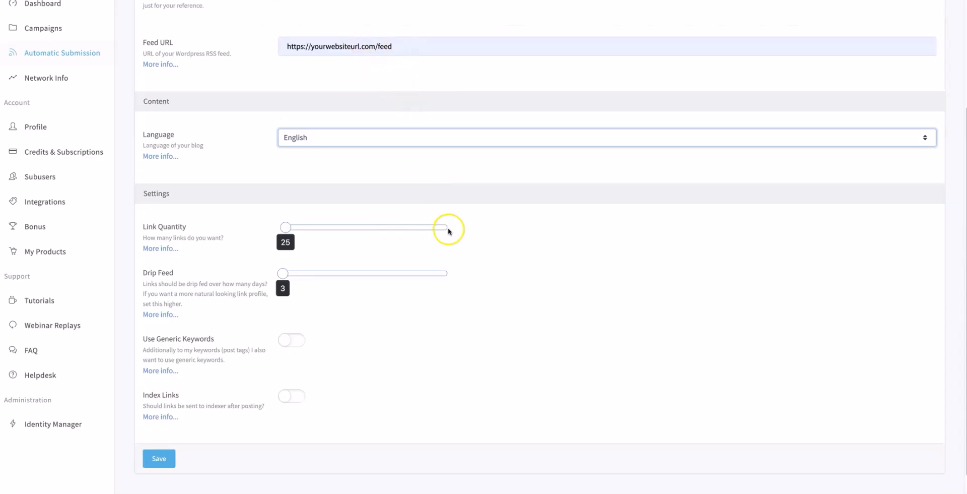
- Enable the use of generic keywords in addition to the post tags
scroll(397, 292, down, 1)
click(298, 311)
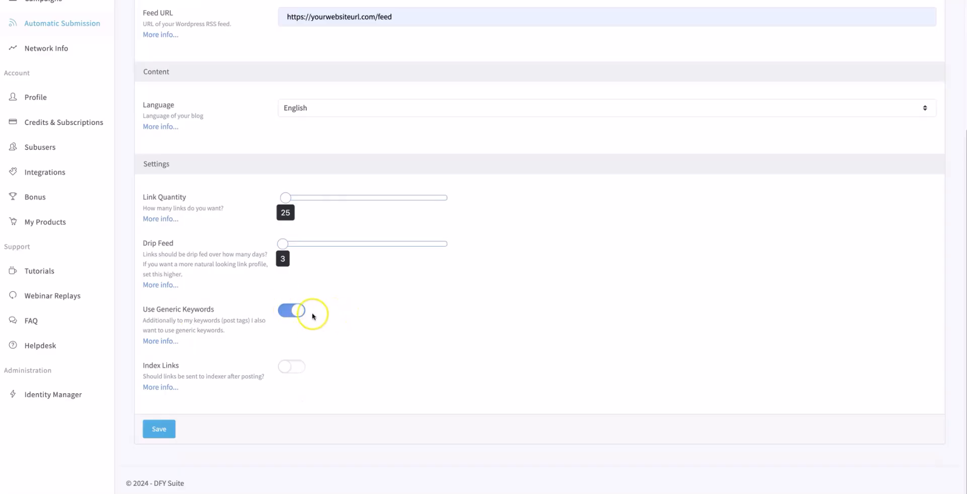
- Enable sending the posted links to the indexer and save the automatic submission campaign
click(301, 369)
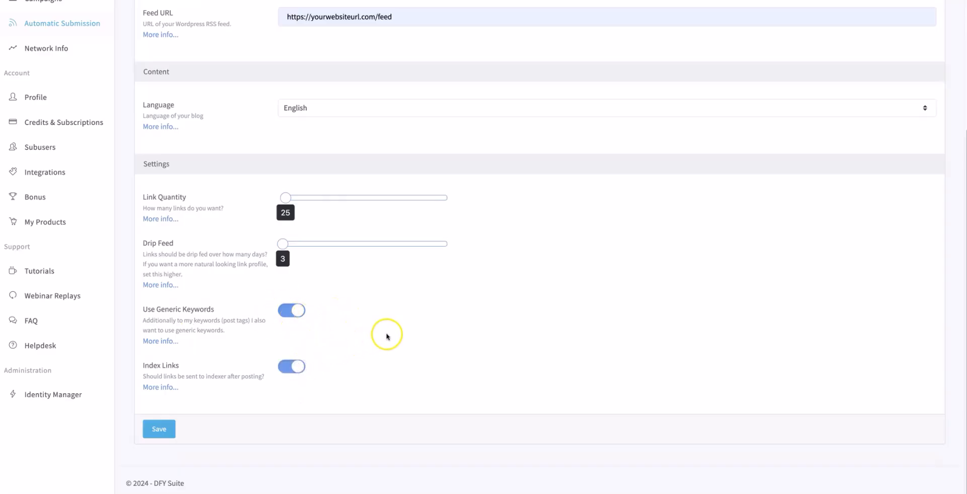
click(170, 429)
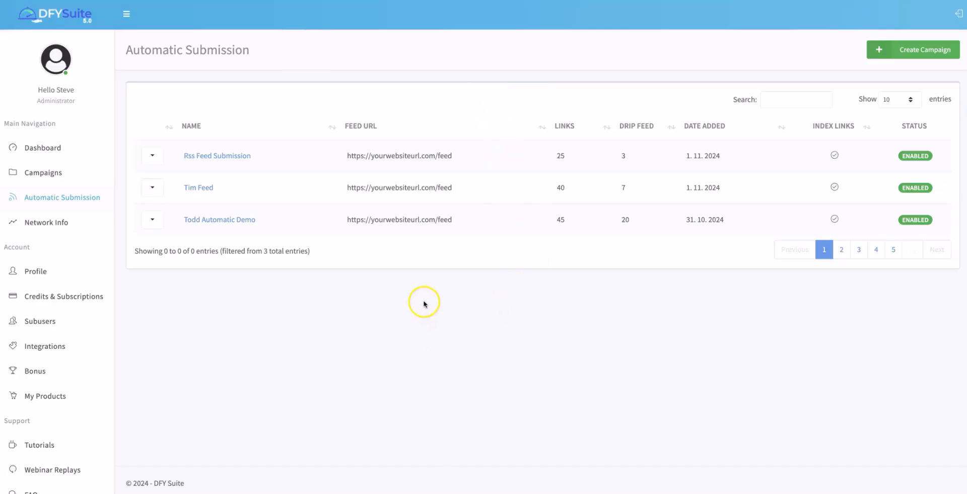
- Open the network information and examine the number of sites in the network
click(52, 224)
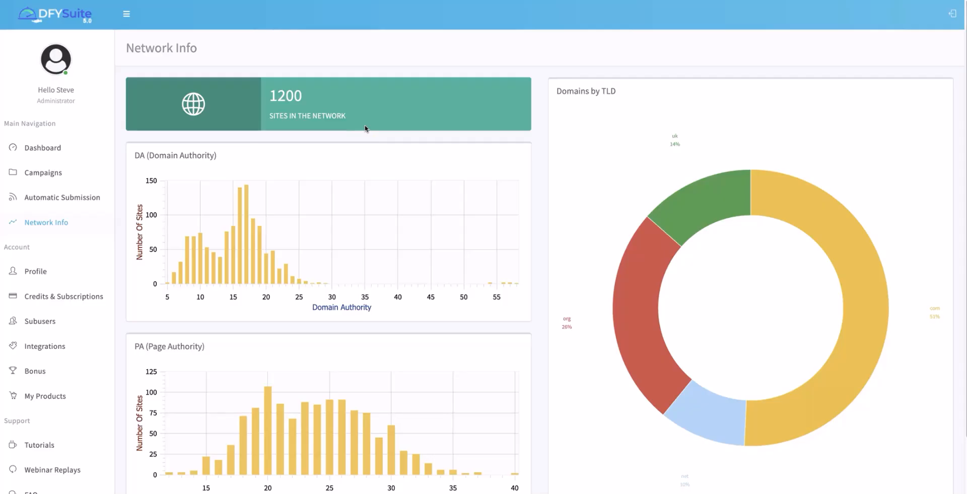
drag(271, 99, 295, 100)
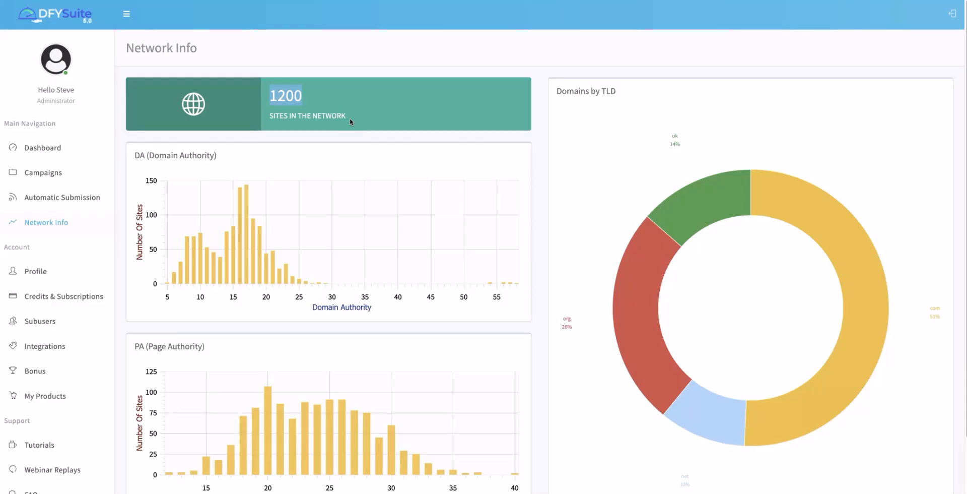
click(365, 136)
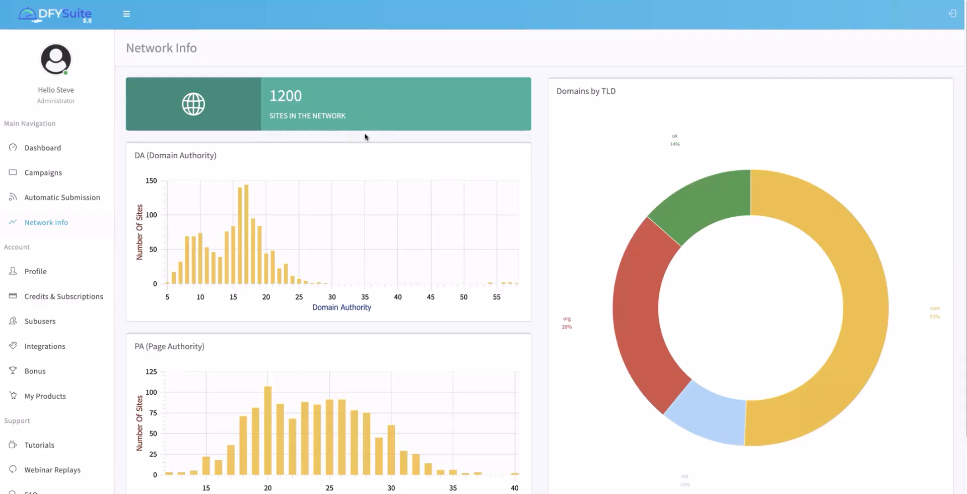
click(393, 136)
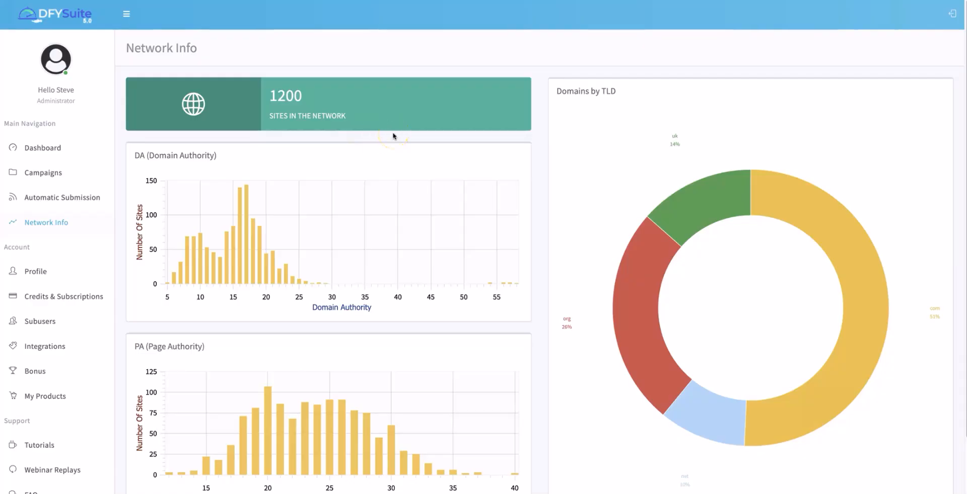